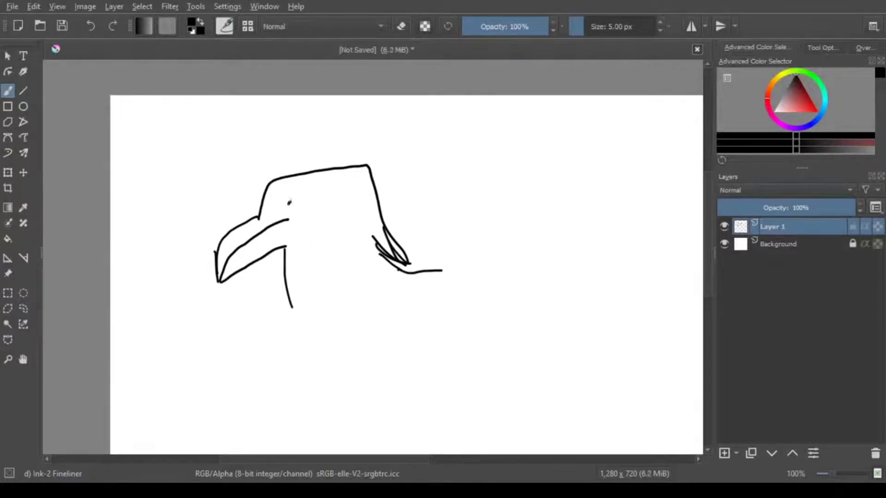
Finish the eagle head with an eye and zigzag feather edge, and shrink it into the canvas's upper-left area.
mouse_move(284, 254)
left_mouse_down()
mouse_move(341, 264)
mouse_move(383, 248)
left_mouse_up()
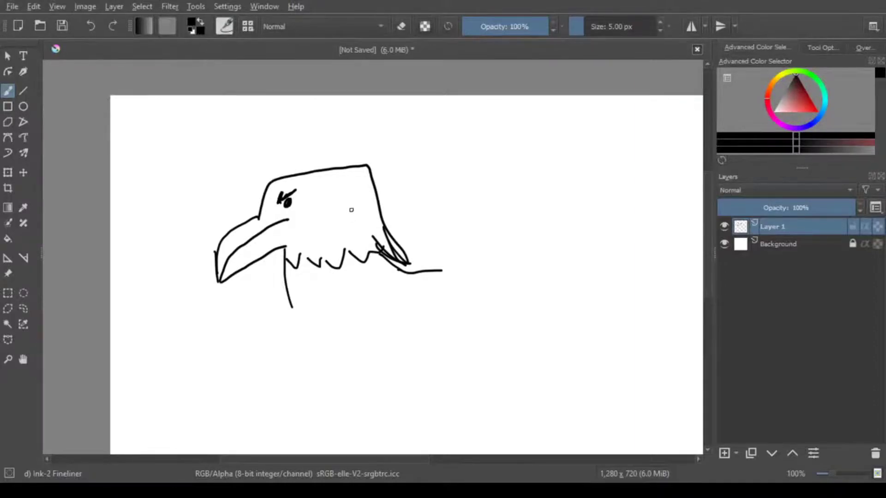
left_click(8, 173)
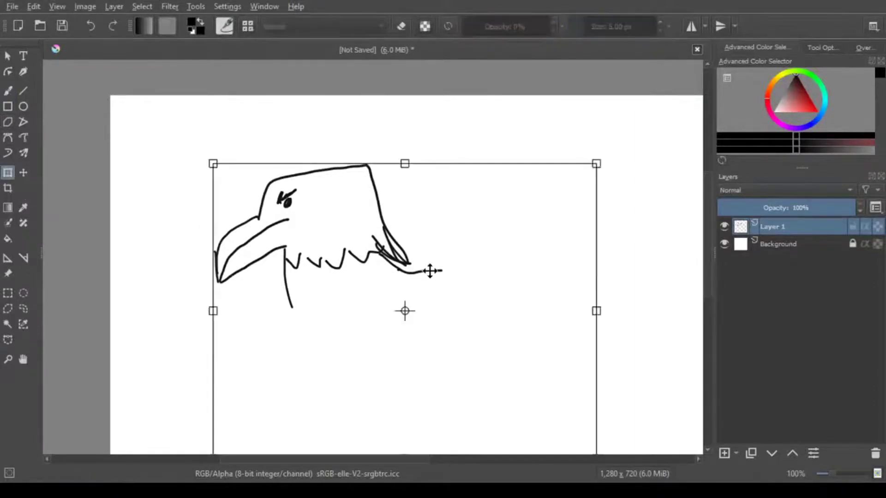
left_click_drag(431, 269, 373, 213)
left_click_drag(523, 121, 478, 186)
left_click_drag(446, 257, 428, 205)
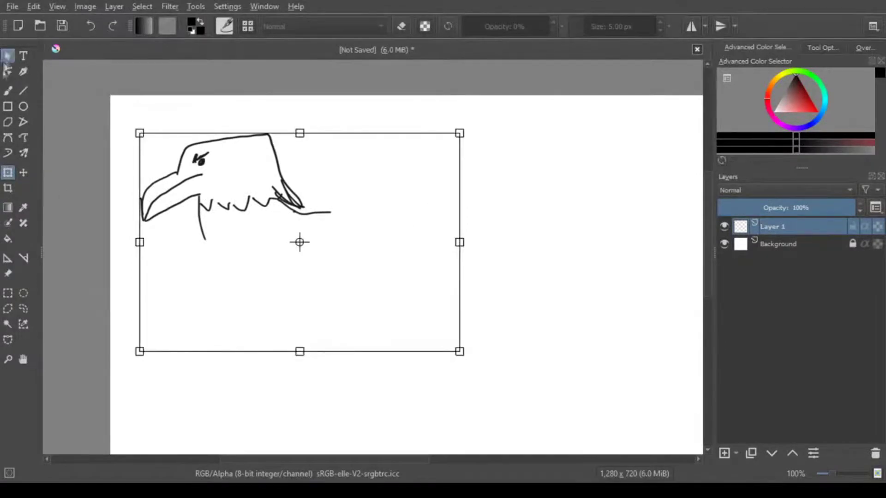
left_click(7, 91)
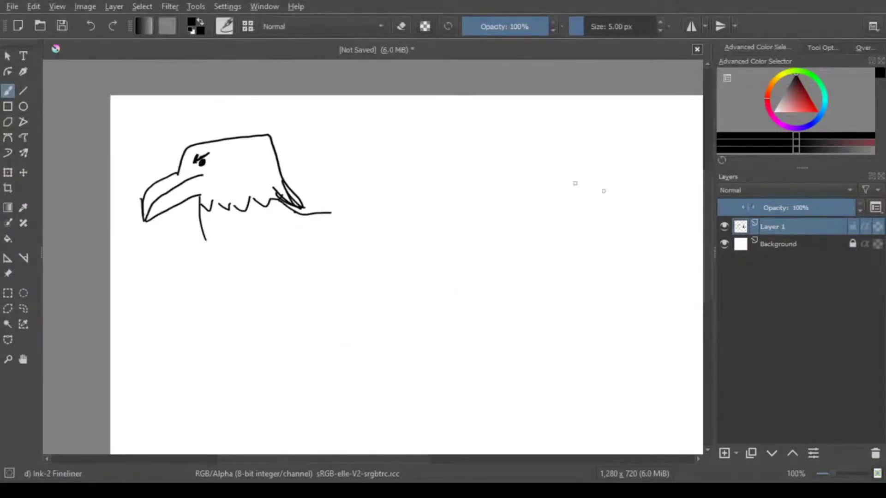
Draw a round character head with spiky hair and two oval eyes near the canvas's lower-left corner.
scroll(635, 222, "down", 3)
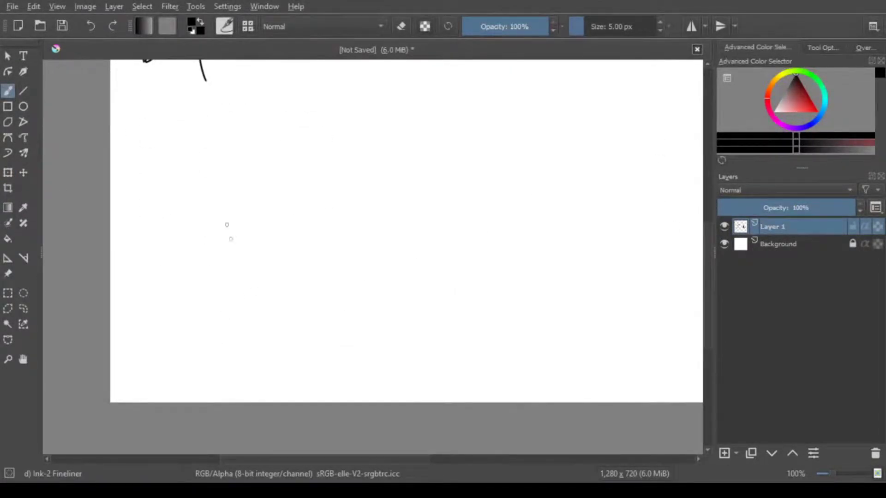
mouse_move(244, 246)
left_mouse_down()
mouse_move(248, 312)
mouse_move(265, 249)
mouse_move(214, 186)
mouse_move(231, 217)
mouse_move(255, 195)
mouse_move(263, 222)
mouse_move(278, 217)
mouse_move(318, 266)
mouse_move(310, 302)
left_mouse_up()
key("ctrl+z")
mouse_move(207, 299)
left_mouse_down()
mouse_move(142, 241)
mouse_move(283, 185)
mouse_move(286, 281)
mouse_move(265, 286)
mouse_move(270, 268)
mouse_move(232, 275)
mouse_move(239, 278)
left_mouse_up()
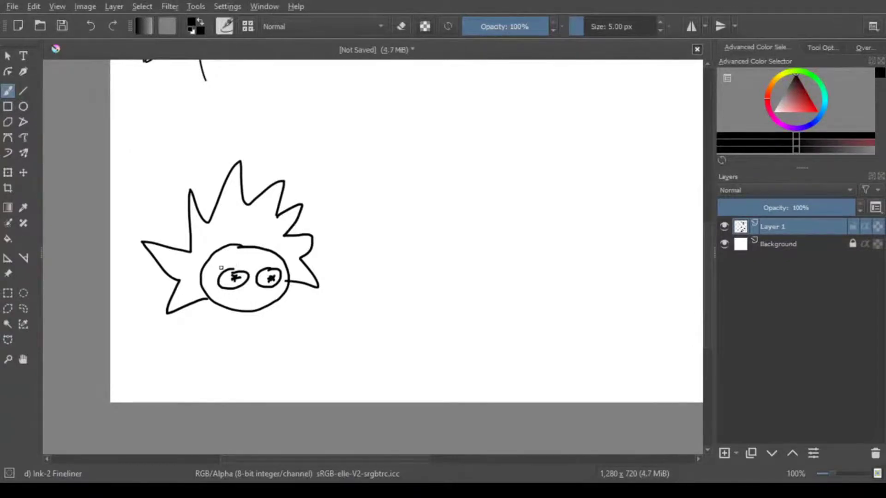
Add a jagged unibrow, a drooling mouth and short shading strokes in the hair of the spiky-haired character.
mouse_move(226, 266)
left_mouse_down()
mouse_move(255, 271)
mouse_move(279, 260)
mouse_move(223, 257)
mouse_move(277, 261)
left_mouse_up()
mouse_move(223, 299)
left_mouse_down()
mouse_move(254, 290)
mouse_move(267, 297)
mouse_move(254, 308)
left_mouse_up()
left_click_drag(223, 300, 240, 293)
left_click_drag(182, 273, 182, 261)
left_click_drag(198, 295, 202, 229)
left_click_drag(219, 242, 230, 225)
left_click_drag(249, 239, 262, 223)
left_click_drag(310, 277, 313, 269)
left_click_drag(223, 267, 272, 260)
Draw a smaller round face with cap-like hair beside the spiky character and letter "RICARDO & morrise" below them.
mouse_move(414, 237)
left_mouse_down()
mouse_move(410, 289)
mouse_move(428, 236)
mouse_move(399, 258)
mouse_move(430, 261)
mouse_move(394, 229)
mouse_move(456, 229)
mouse_move(451, 280)
left_mouse_up()
mouse_move(405, 261)
left_mouse_down()
mouse_move(431, 266)
mouse_move(419, 274)
mouse_move(440, 280)
mouse_move(395, 277)
left_mouse_up()
mouse_move(217, 328)
left_mouse_down()
mouse_move(270, 357)
mouse_move(350, 341)
left_mouse_up()
mouse_move(319, 368)
left_mouse_down()
mouse_move(305, 390)
mouse_move(391, 344)
mouse_move(397, 362)
left_mouse_up()
left_click_drag(406, 341, 405, 342)
mouse_move(418, 360)
left_mouse_down()
mouse_move(436, 342)
mouse_move(457, 342)
left_mouse_up()
mouse_move(489, 342)
left_mouse_down()
mouse_move(480, 367)
mouse_move(516, 364)
left_mouse_up()
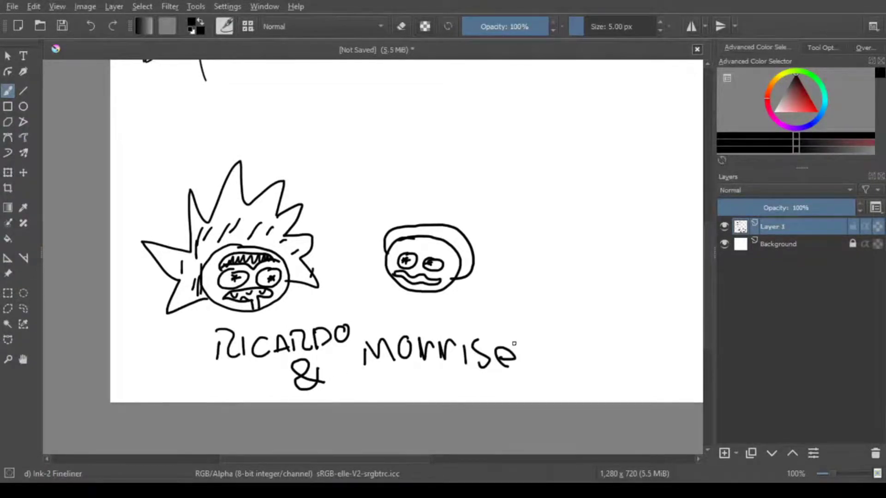
scroll(467, 277, "down", 1)
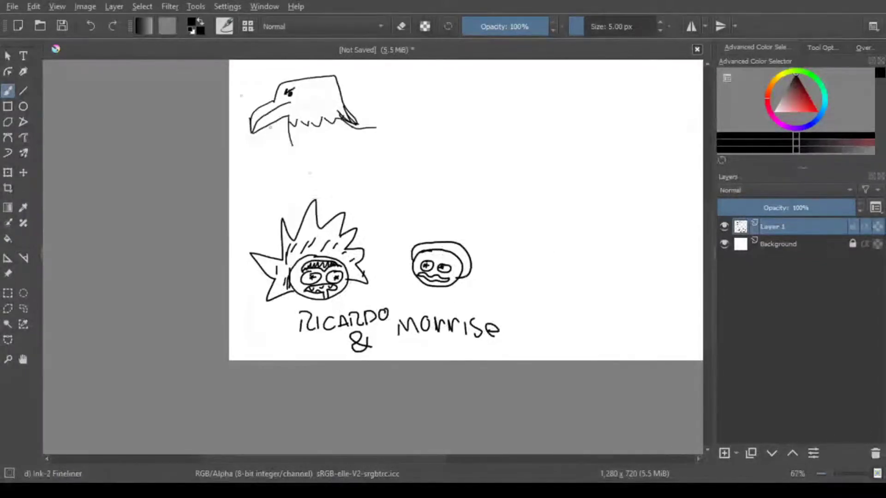
left_click(8, 188)
left_click_drag(266, 195, 403, 279)
mouse_move(372, 256)
left_mouse_down()
mouse_move(392, 279)
mouse_move(346, 257)
mouse_move(514, 264)
left_mouse_up()
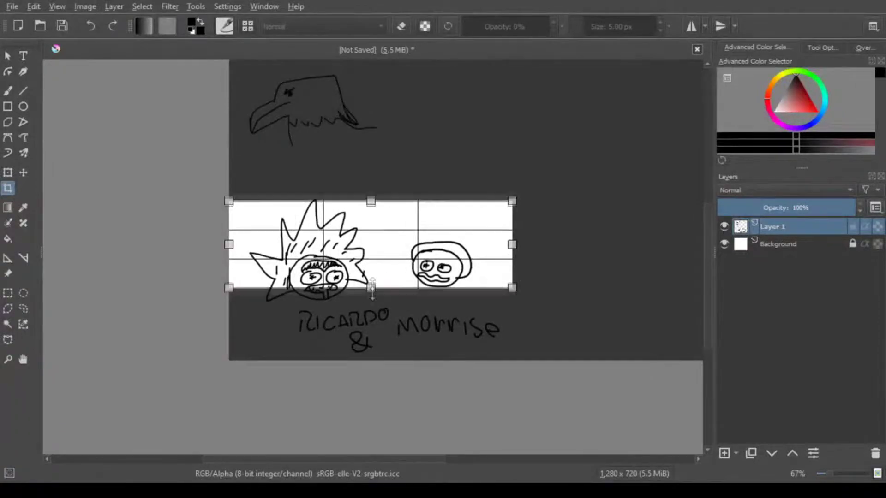
left_click_drag(372, 286, 372, 352)
left_click_drag(389, 257, 389, 279)
Shrink all the drawings on Layer 1 and shift them closer to the canvas's left edge.
left_click(7, 172)
left_click_drag(500, 213, 455, 213)
mouse_move(417, 241)
left_mouse_down()
mouse_move(403, 249)
mouse_move(402, 227)
left_mouse_up()
left_click(7, 91)
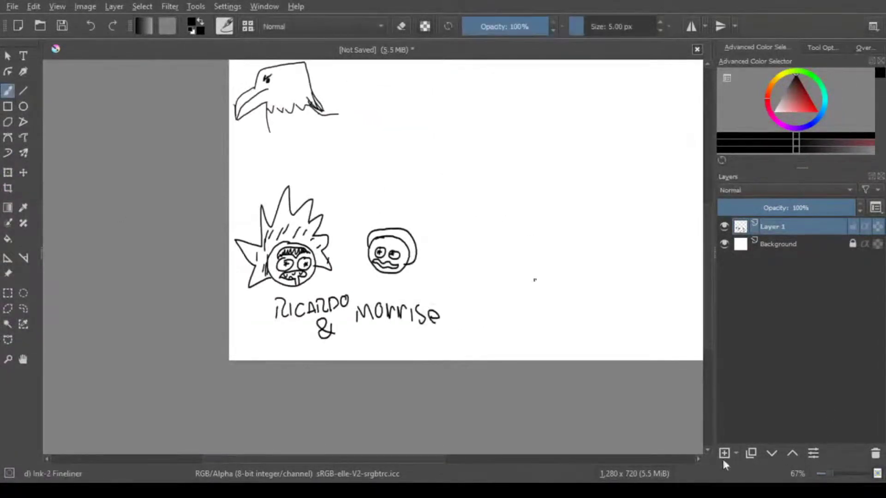
Add a new paint layer above Layer 1 for a drawing on the empty part of the canvas.
left_click(724, 454)
left_click_drag(378, 459, 435, 458)
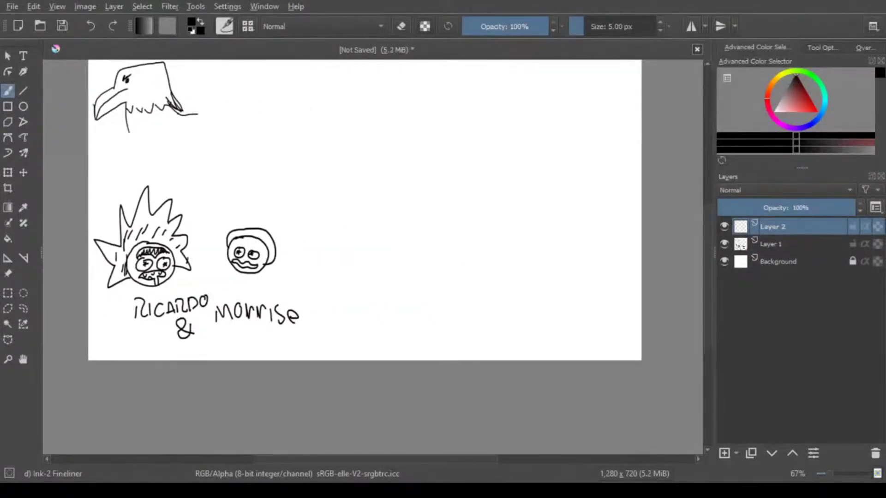
left_click_drag(707, 277, 707, 246)
scroll(416, 241, "up", 1)
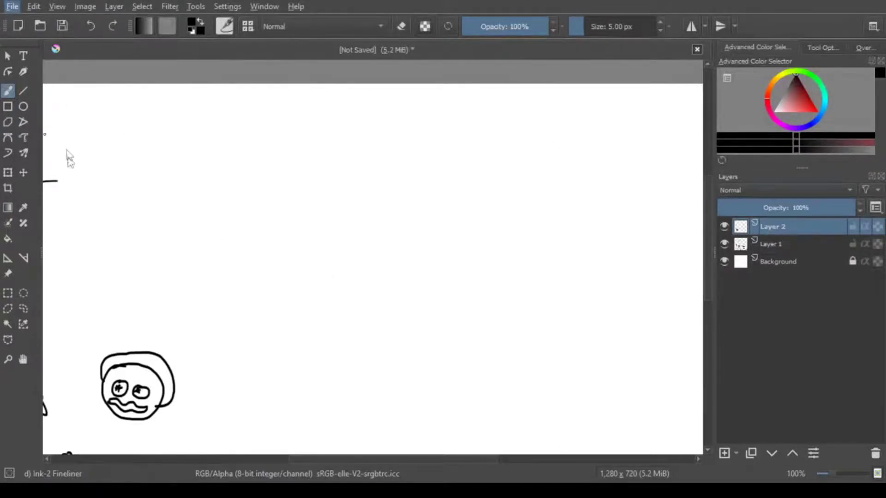
Bring in download.jpg as a reference image layer, then scale and place it above the small round face.
double_click(489, 1)
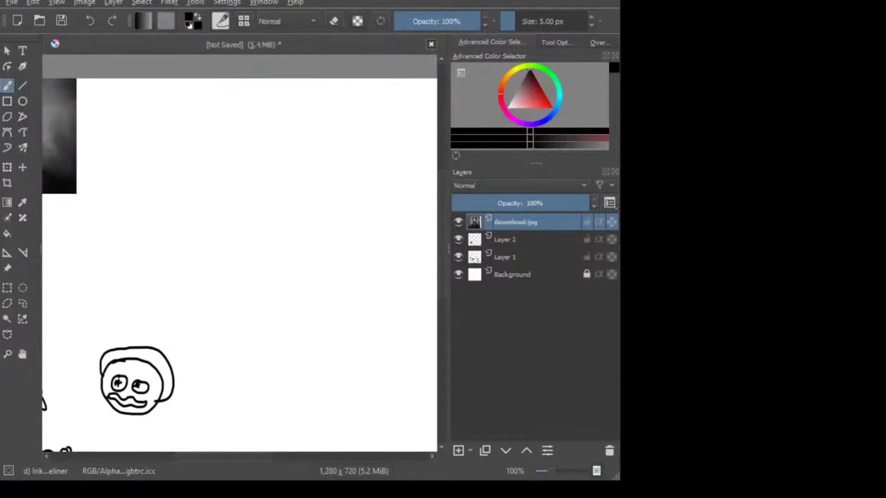
double_click(323, 1)
left_click(8, 173)
left_click_drag(70, 168, 267, 196)
left_click_drag(279, 232, 372, 300)
left_click_drag(286, 222, 274, 199)
Make Layer 2 the active layer for freehand brush drawing beside the reference image.
left_click(770, 259)
left_click(723, 243)
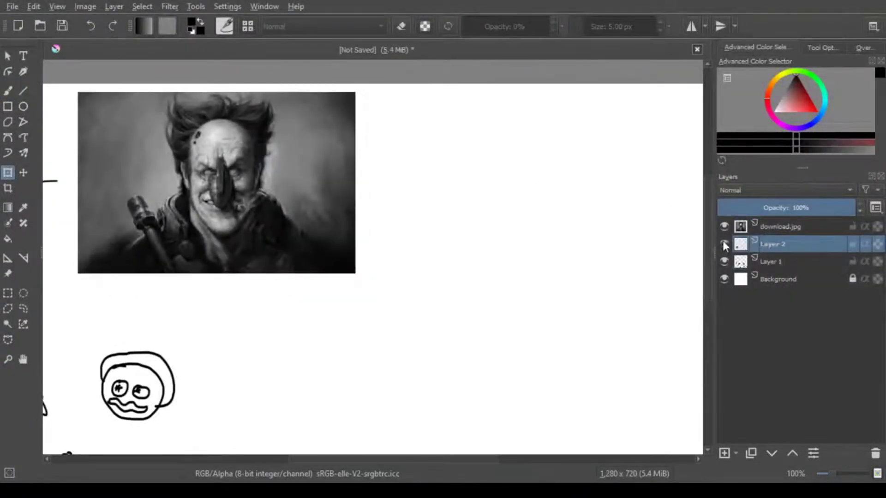
key("b")
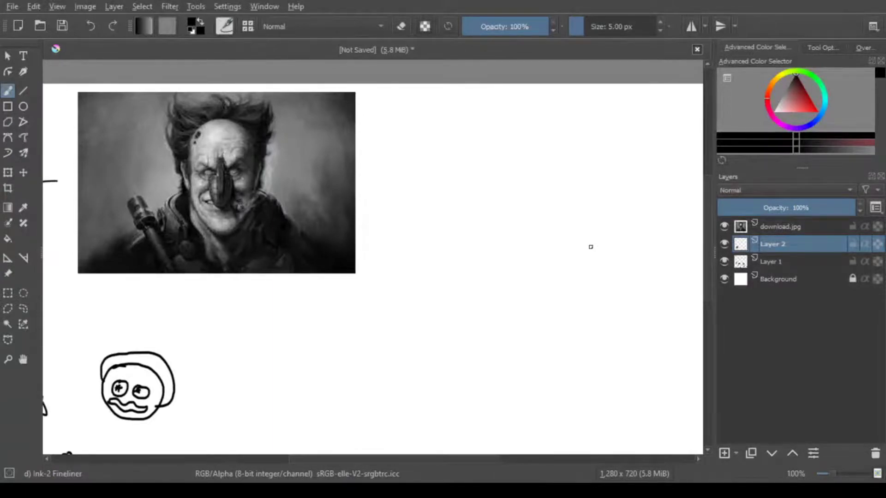
left_click_drag(331, 460, 345, 460)
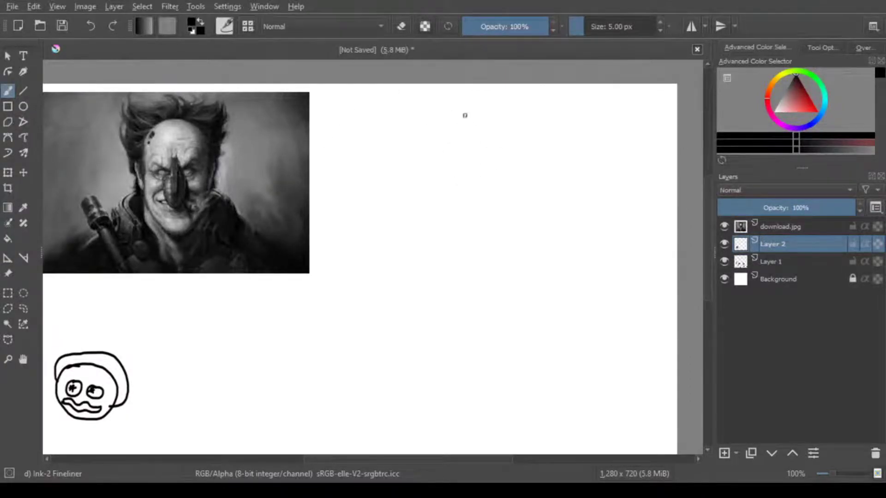
key("ctrl+z")
mouse_move(476, 120)
left_mouse_down()
mouse_move(486, 177)
mouse_move(492, 122)
mouse_move(524, 121)
mouse_move(574, 149)
left_mouse_up()
key("ctrl+z")
Sketch the portrait's construction shape right of the reference: a rounded cranium with side, jaw and chin lines.
key("ctrl+z")
Draw a vertical centre guide and a horizontal guide line across the construction head.
key("ctrl+z")
left_click_drag(519, 133, 569, 136)
left_click_drag(495, 155, 502, 191)
mouse_move(506, 198)
left_mouse_down()
mouse_move(522, 207)
mouse_move(506, 217)
left_mouse_up()
key("ctrl+z")
left_click_drag(519, 221, 541, 225)
mouse_move(573, 155)
left_mouse_down()
mouse_move(572, 198)
mouse_move(561, 215)
left_mouse_up()
left_click_drag(566, 210, 552, 228)
left_click_drag(535, 129, 545, 234)
key("ctrl+z")
left_click_drag(489, 193, 625, 185)
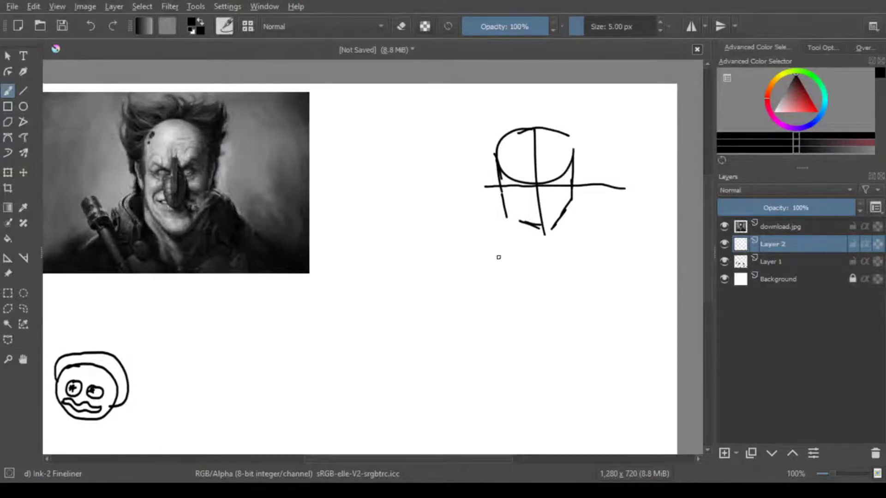
Add a new layer above the construction sketch and lower Layer 2's opacity to 37%.
left_click(728, 454)
left_click(762, 262)
left_click(769, 208)
scroll(622, 197, "up", 1)
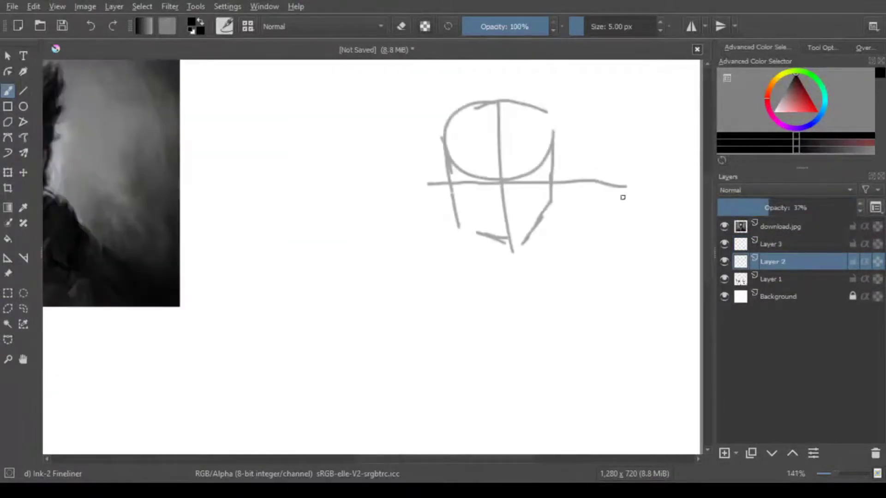
Shrink the download.jpg reference image and position it close to the left of the construction head.
left_click(789, 226)
left_click(8, 172)
left_click_drag(152, 92, 357, 226)
left_click_drag(386, 183, 249, 256)
left_click_drag(127, 327, 185, 133)
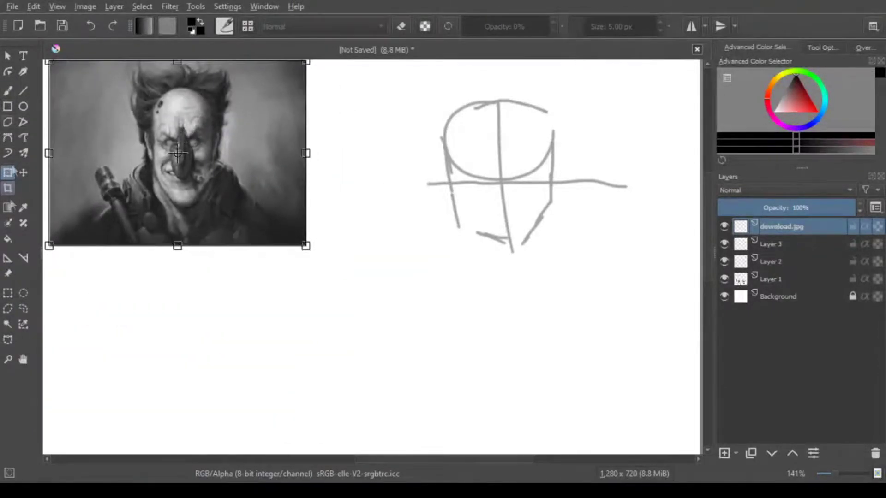
left_click(8, 91)
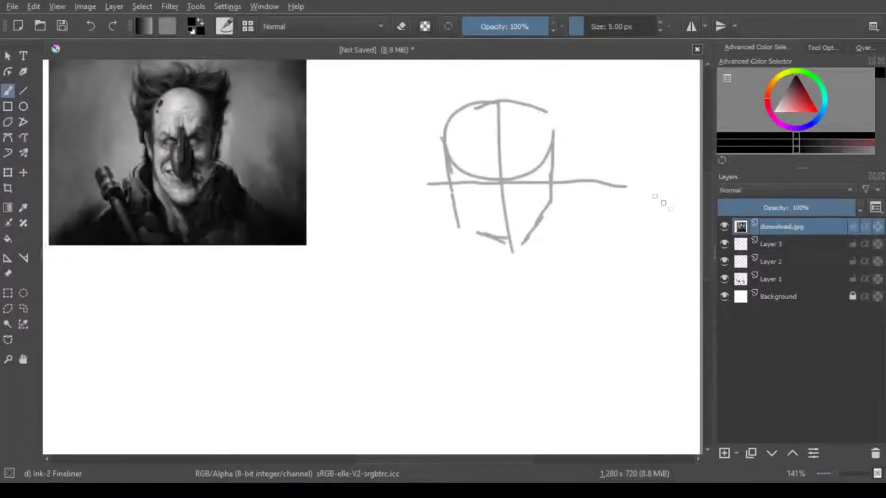
Ink the full head outline on Layer 3 over the faded construction sketch.
scroll(641, 186, "up", 2)
key("Page_Down")
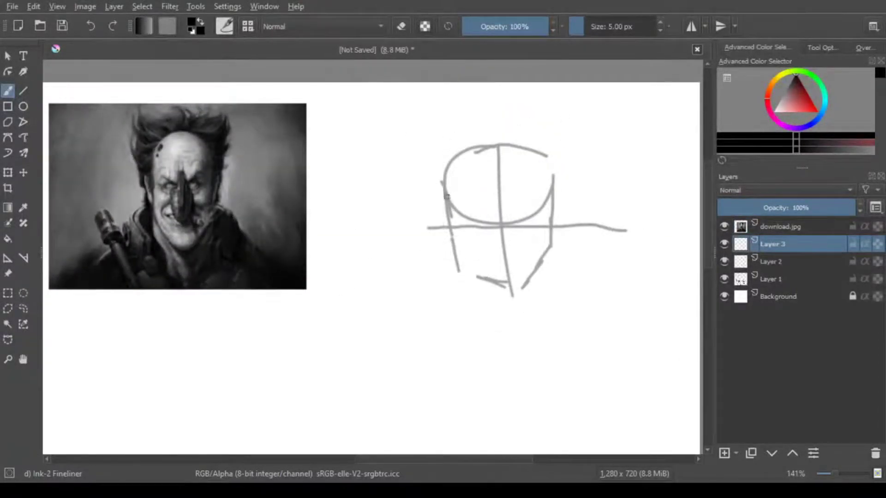
mouse_move(448, 196)
left_mouse_down()
mouse_move(457, 256)
mouse_move(510, 277)
left_mouse_up()
mouse_move(556, 186)
left_mouse_down()
mouse_move(557, 238)
mouse_move(507, 277)
left_mouse_up()
mouse_move(447, 199)
left_mouse_down()
mouse_move(472, 150)
mouse_move(552, 164)
mouse_move(556, 186)
left_mouse_up()
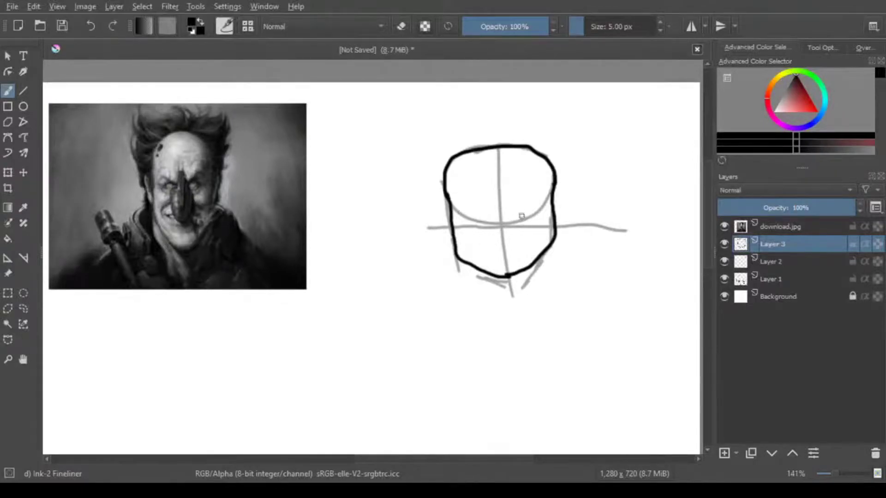
Draw the portrait's long nose, narrow eyes, angry brows and forehead wrinkles along the guides.
mouse_move(498, 206)
left_mouse_down()
mouse_move(501, 251)
mouse_move(515, 203)
mouse_move(498, 216)
left_mouse_up()
key("ctrl+z")
key("ctrl+z")
key("ctrl+z")
mouse_move(515, 204)
left_mouse_down()
mouse_move(509, 246)
mouse_move(497, 218)
mouse_move(505, 220)
mouse_move(467, 210)
mouse_move(494, 214)
mouse_move(531, 199)
mouse_move(517, 213)
mouse_move(513, 202)
left_mouse_up()
mouse_move(517, 203)
left_mouse_down()
mouse_move(548, 187)
mouse_move(499, 201)
mouse_move(454, 200)
left_mouse_up()
left_click_drag(497, 180, 497, 190)
mouse_move(507, 180)
left_mouse_down()
mouse_move(510, 190)
mouse_move(519, 172)
left_mouse_up()
left_click_drag(487, 163, 520, 162)
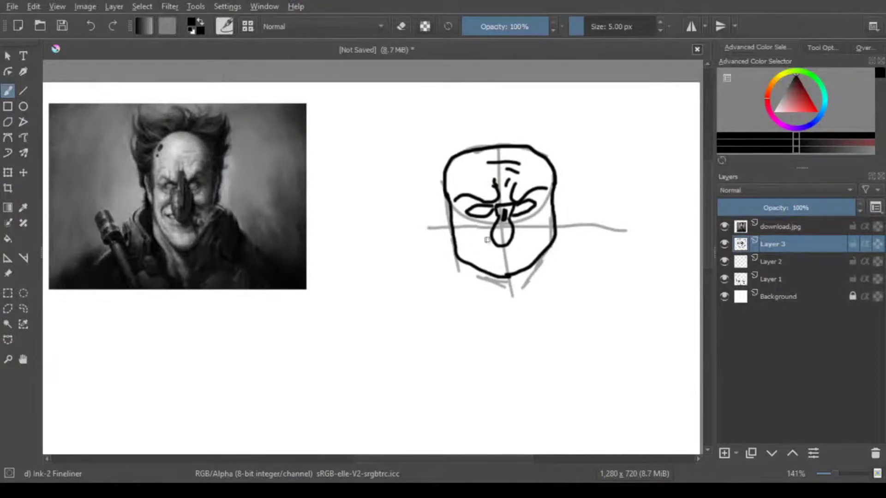
Draw the portrait's grinning mouth with a scarred cheek, smile fold and chin crease.
left_click_drag(470, 234, 499, 247)
mouse_move(511, 236)
left_mouse_down()
mouse_move(533, 233)
mouse_move(512, 245)
mouse_move(526, 235)
mouse_move(536, 244)
mouse_move(542, 225)
mouse_move(542, 234)
left_mouse_up()
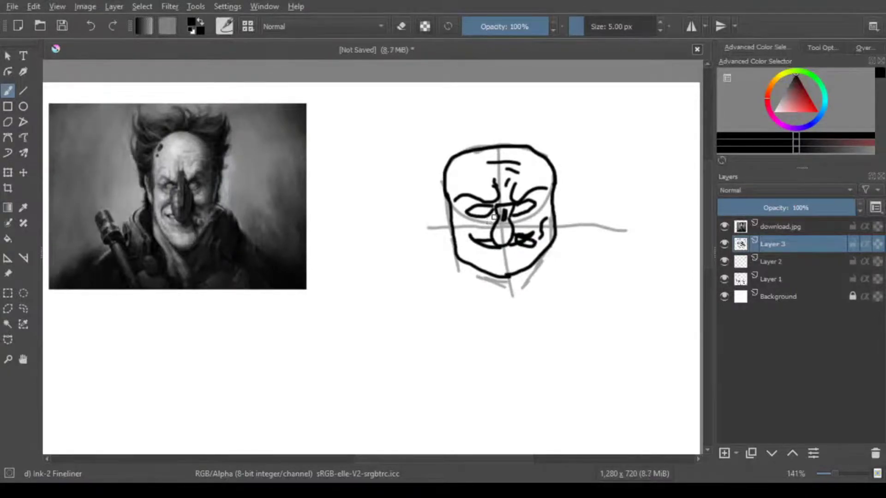
mouse_move(475, 230)
left_mouse_down()
mouse_move(469, 251)
mouse_move(516, 252)
left_mouse_up()
Draw an ear on each side of the portrait's head and add hair strokes around the left one.
left_click_drag(452, 194, 447, 220)
left_click_drag(553, 193, 557, 225)
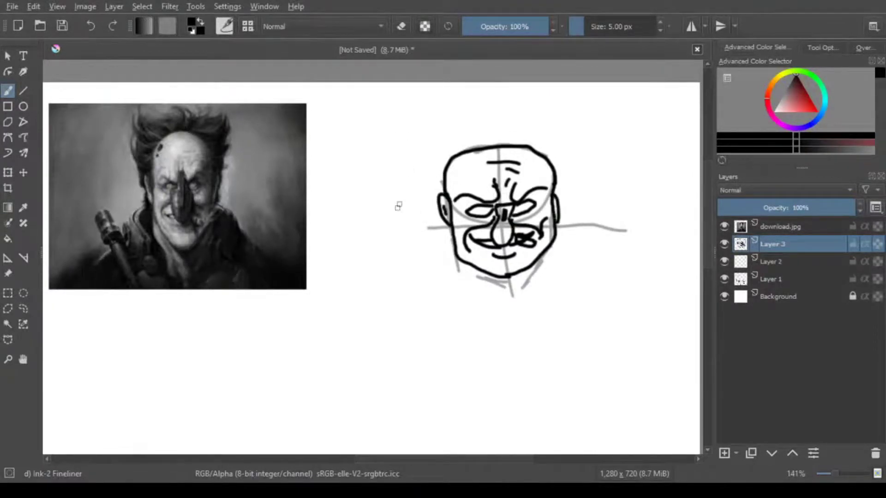
left_click_drag(445, 224, 455, 237)
left_click_drag(434, 207, 432, 195)
left_click_drag(499, 121, 500, 147)
left_click_drag(517, 113, 508, 146)
mouse_move(477, 117)
left_mouse_down()
mouse_move(499, 139)
mouse_move(494, 144)
left_mouse_up()
left_click_drag(467, 129, 488, 145)
left_click_drag(460, 127, 479, 145)
left_click_drag(419, 129, 464, 150)
left_click_drag(450, 124, 482, 147)
key("ctrl+z")
key("ctrl+z")
key("ctrl+z")
key("ctrl+z")
key("ctrl+z")
key("ctrl+z")
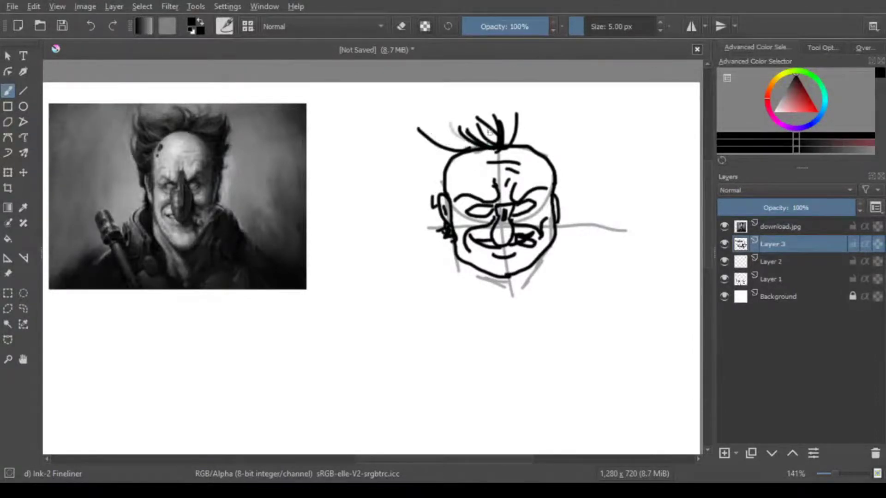
key("ctrl+z")
Draw swept, tufted hair along the left side and upper-left corner of the portrait's head.
left_click_drag(435, 201, 434, 175)
left_click_drag(418, 143, 435, 178)
left_click_drag(432, 157, 433, 174)
mouse_move(436, 148)
left_mouse_down()
mouse_move(448, 162)
mouse_move(457, 151)
left_mouse_up()
mouse_move(442, 184)
left_mouse_down()
mouse_move(432, 190)
mouse_move(449, 174)
left_mouse_up()
mouse_move(426, 123)
left_mouse_down()
mouse_move(435, 150)
mouse_move(488, 132)
mouse_move(450, 155)
left_mouse_up()
left_click_drag(480, 159, 445, 171)
left_click_drag(427, 124, 443, 174)
left_click_drag(424, 122, 416, 166)
Draw short spiky hair strokes across the middle of the portrait's hairline.
left_click_drag(489, 147, 505, 121)
mouse_move(509, 146)
left_mouse_down()
mouse_move(516, 124)
mouse_move(490, 117)
left_mouse_up()
left_click_drag(477, 150, 501, 124)
left_click_drag(466, 147, 514, 123)
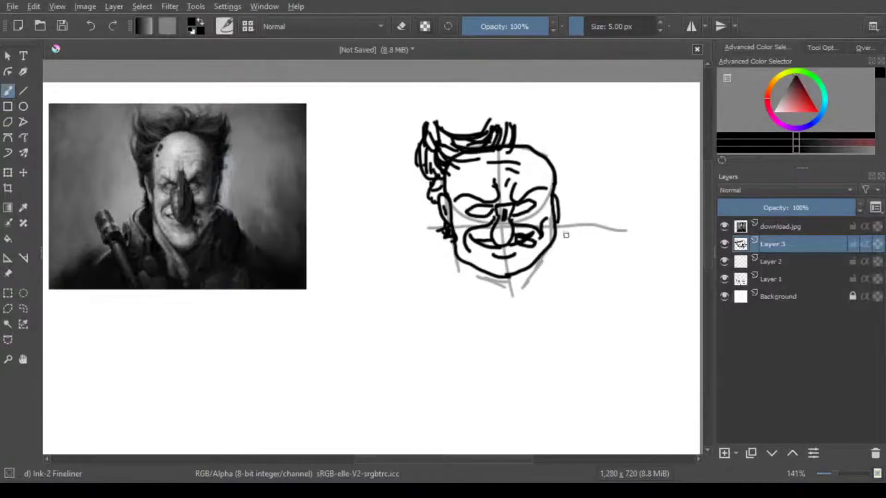
Add a sideburn under the right ear and hair tufts at the upper-right of the portrait's head.
left_click_drag(559, 222, 562, 235)
mouse_move(524, 147)
left_mouse_down()
mouse_move(556, 124)
mouse_move(547, 129)
left_mouse_up()
mouse_move(530, 161)
left_mouse_down()
mouse_move(553, 133)
mouse_move(545, 168)
mouse_move(556, 150)
left_mouse_up()
mouse_move(557, 151)
left_mouse_down()
mouse_move(553, 172)
mouse_move(555, 159)
left_mouse_up()
left_click_drag(538, 151, 520, 133)
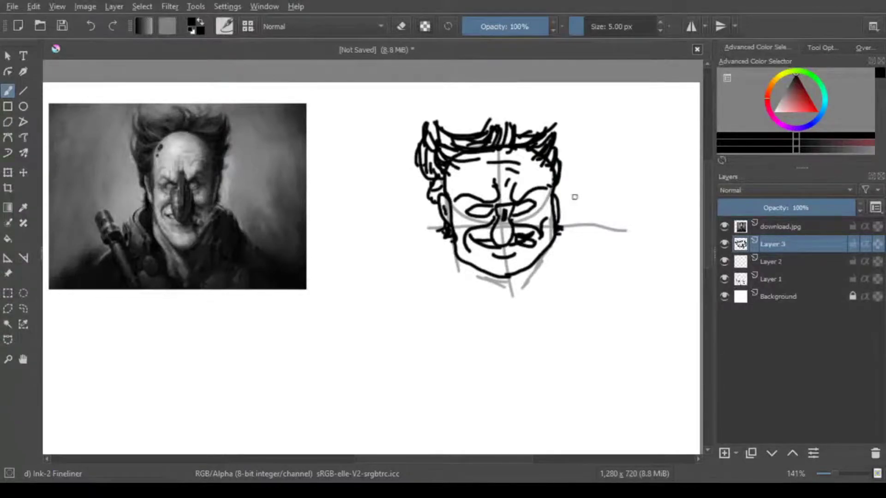
Thicken the portrait's hair with darker strokes and add loose flyaway strands on top and down the right side.
mouse_move(556, 194)
left_mouse_down()
mouse_move(559, 172)
mouse_move(550, 167)
left_mouse_up()
left_click_drag(540, 150, 547, 167)
mouse_move(517, 137)
left_mouse_down()
mouse_move(526, 142)
mouse_move(500, 143)
mouse_move(510, 138)
left_mouse_up()
left_click_drag(428, 150, 435, 174)
mouse_move(543, 138)
left_mouse_down()
mouse_move(550, 125)
mouse_move(540, 145)
left_mouse_up()
left_click_drag(558, 121, 552, 153)
left_click_drag(535, 109, 526, 135)
mouse_move(521, 121)
left_mouse_down()
mouse_move(523, 133)
mouse_move(544, 134)
left_mouse_up()
mouse_move(555, 163)
left_mouse_down()
mouse_move(571, 161)
mouse_move(572, 200)
left_mouse_up()
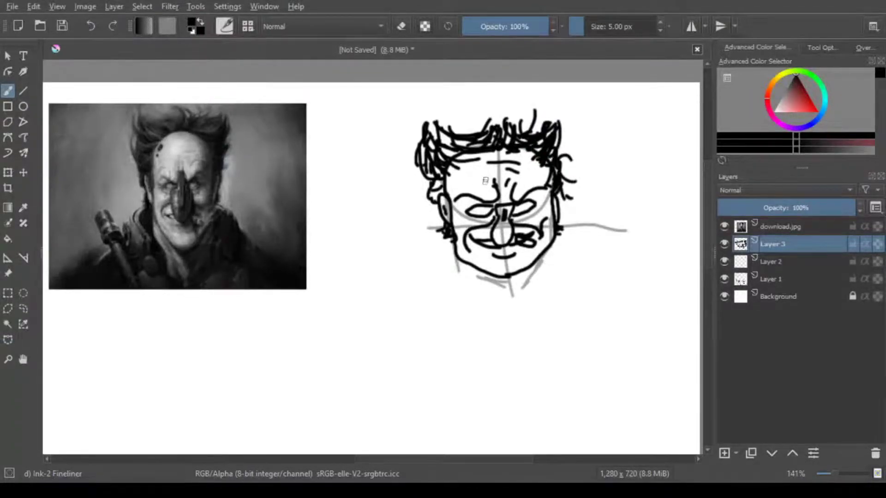
Dot dark spots on the portrait's forehead and draw the two side lines of the neck.
left_click(453, 180)
left_click_drag(457, 256, 462, 296)
left_click_drag(557, 238, 562, 295)
Draw the open collar below the chin and shade the right side of the neck with diagonal hatching.
mouse_move(473, 278)
left_mouse_down()
mouse_move(503, 313)
mouse_move(544, 325)
left_mouse_up()
left_click_drag(526, 272, 515, 281)
left_click_drag(546, 262, 523, 287)
mouse_move(551, 270)
left_mouse_down()
mouse_move(530, 302)
mouse_move(544, 312)
left_mouse_up()
left_click_drag(569, 276, 551, 325)
left_click_drag(485, 308, 506, 334)
left_click_drag(494, 301, 490, 314)
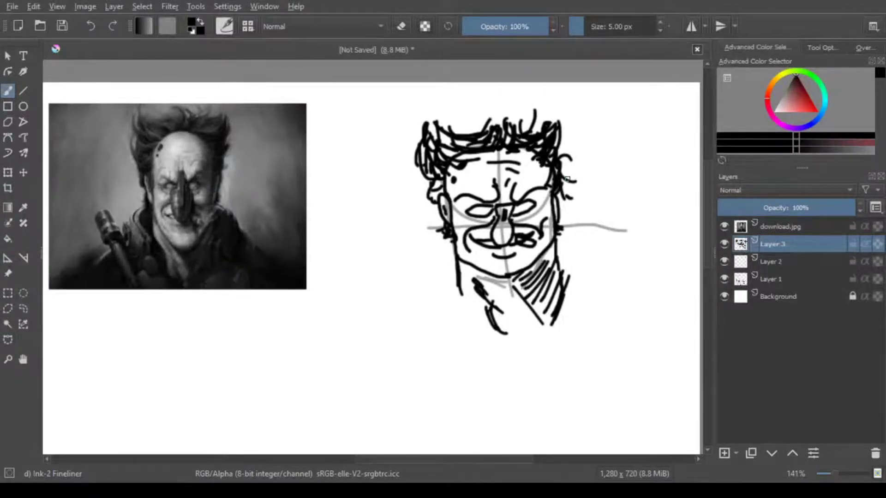
Clear the reference picture from the download.jpg layer.
left_click(791, 225)
key("Delete")
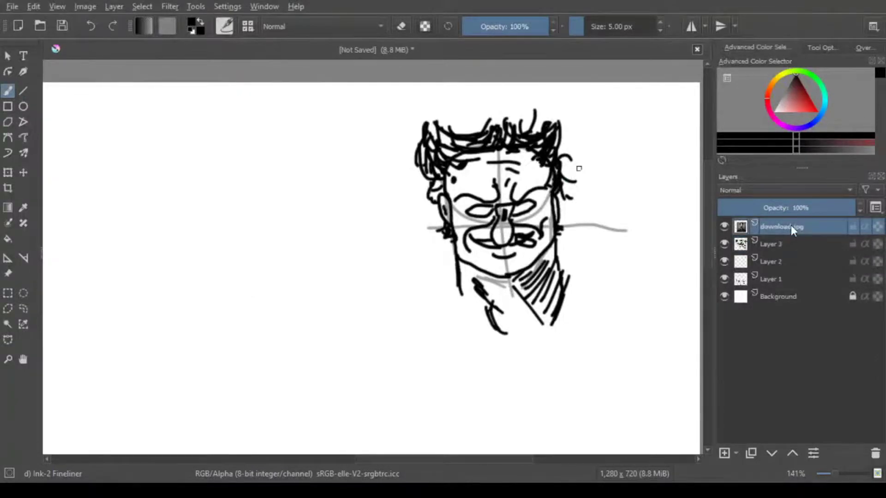
scroll(515, 323, "down", 3)
scroll(515, 325, "up", 2)
Remove the construction guides and merge Layer 2 down into Layer 1.
left_click(740, 262)
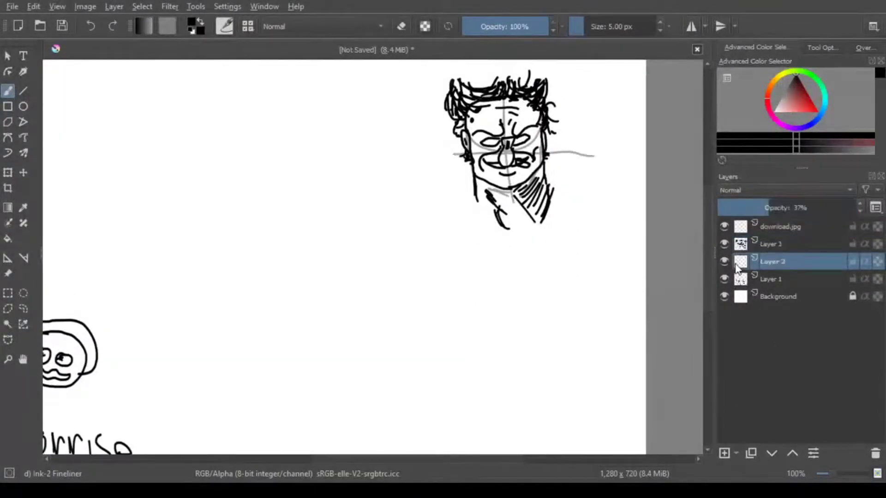
key("ctrl+e")
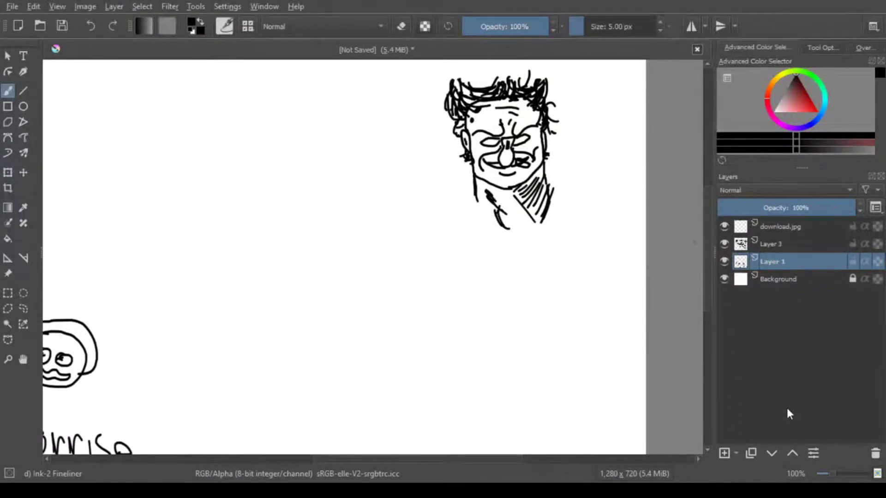
scroll(447, 301, "down", 1)
scroll(631, 247, "up", 1)
Move the finished portrait on Layer 3 closer to the canvas's upper-right corner.
left_click_drag(706, 214, 705, 201)
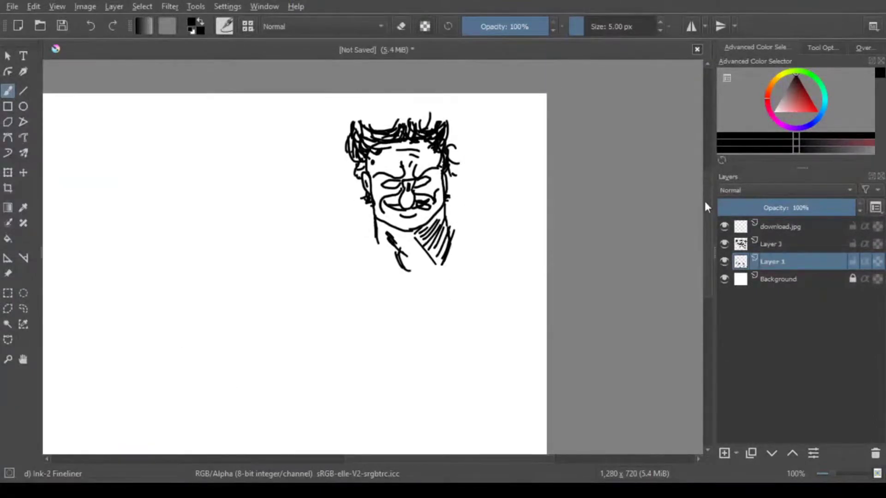
left_click(7, 172)
left_click(745, 245)
left_click(9, 89)
left_click(11, 185)
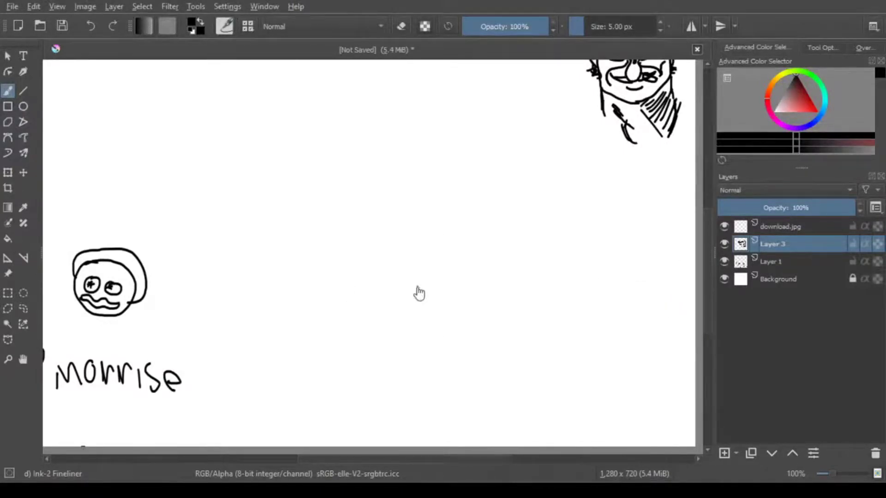
Bring the the-witcher-geralt-yennefer reference picture into the drawing as a new layer.
left_click_drag(820, 1, 811, 22)
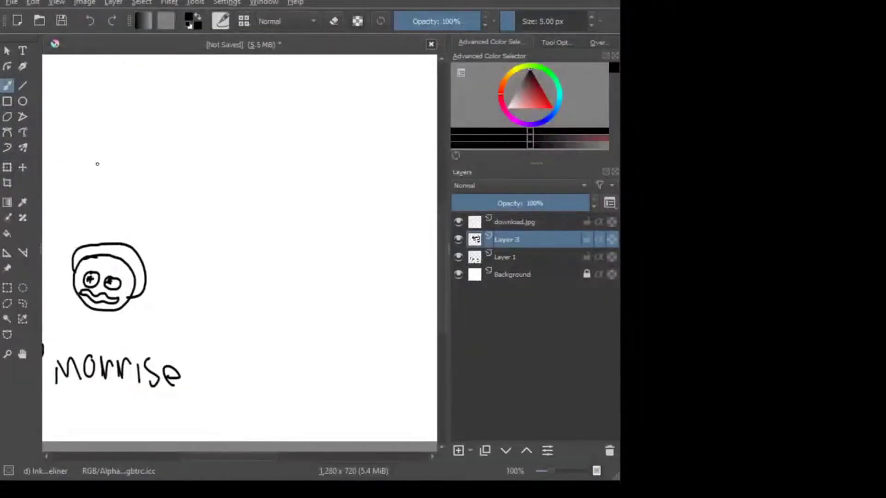
left_click(314, 226)
key("super+Up")
scroll(373, 256, "down", 2)
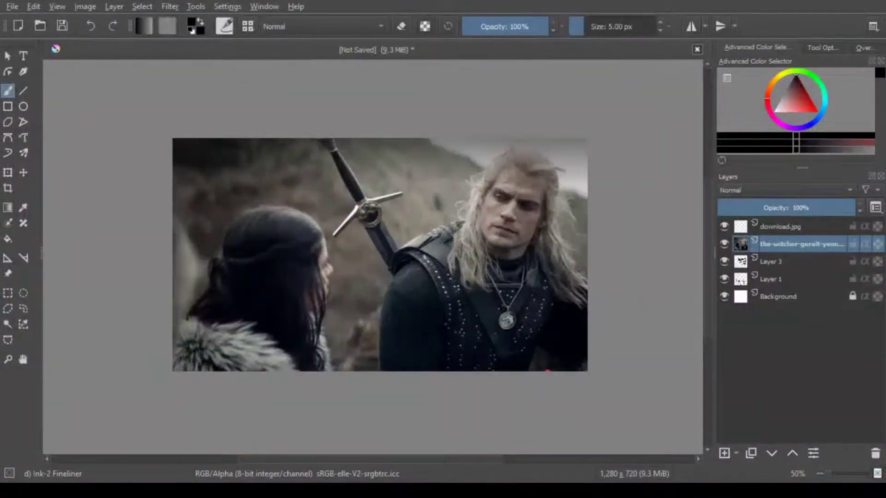
Shrink the Witcher reference picture and place it beside the Morrise doodle in the lower half of the canvas.
key("ctrl+t")
left_click_drag(588, 372, 456, 310)
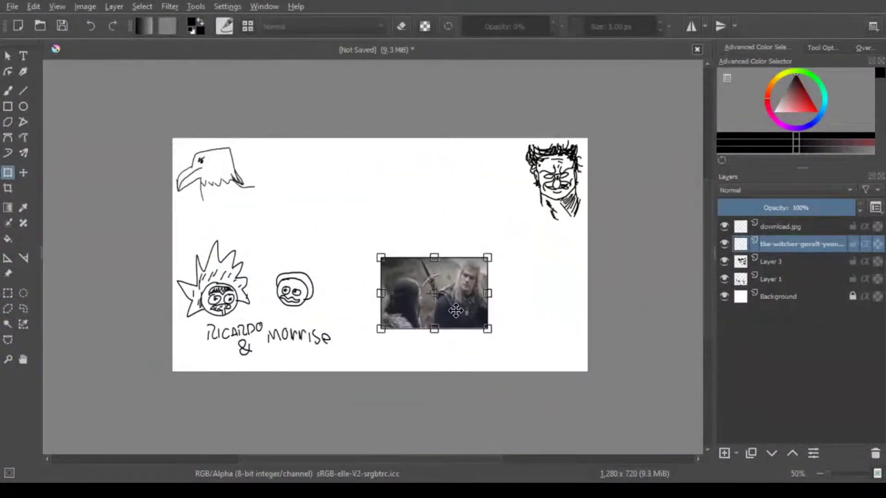
scroll(456, 311, "up", 3)
left_click_drag(387, 461, 418, 450)
left_click_drag(433, 362, 379, 343)
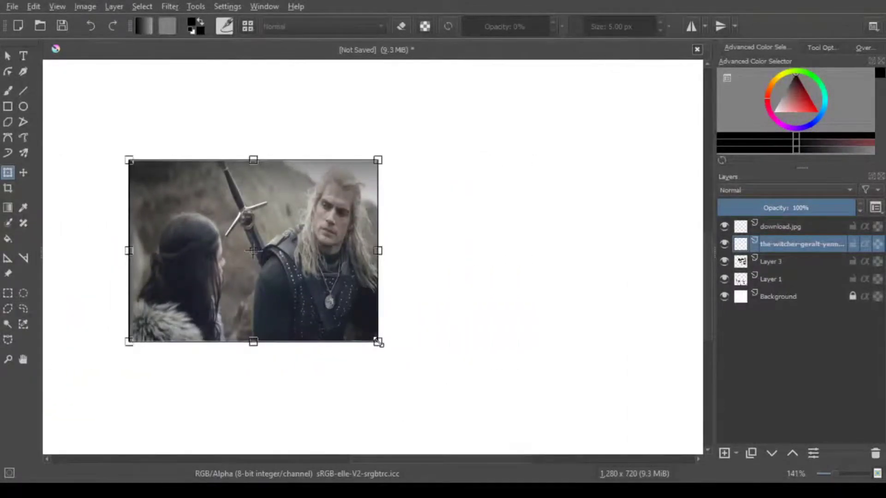
left_click_drag(328, 282, 277, 293)
left_click_drag(201, 170, 201, 144)
left_click_drag(77, 248, 51, 249)
key("Return")
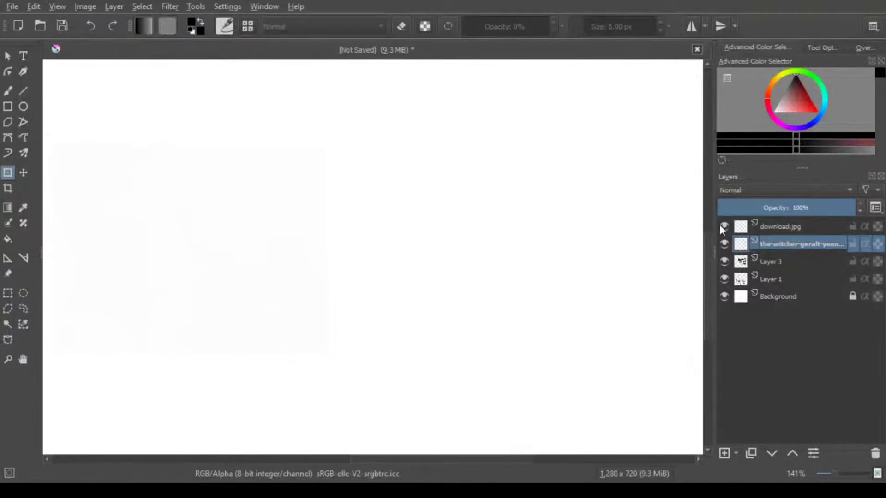
Add Layer 4 above download.jpg and make download.jpg the active layer for brush drawing.
scroll(700, 281, "down", 3)
left_click(740, 227)
scroll(658, 323, "up", 3)
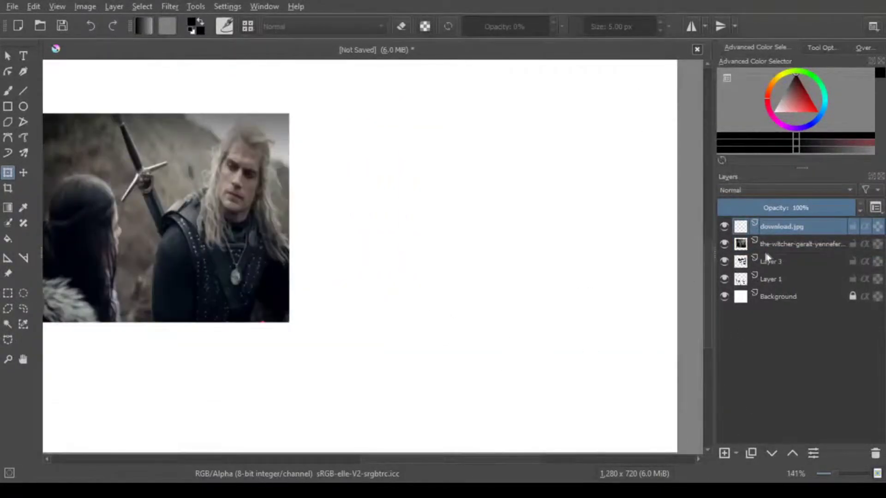
left_click(724, 453)
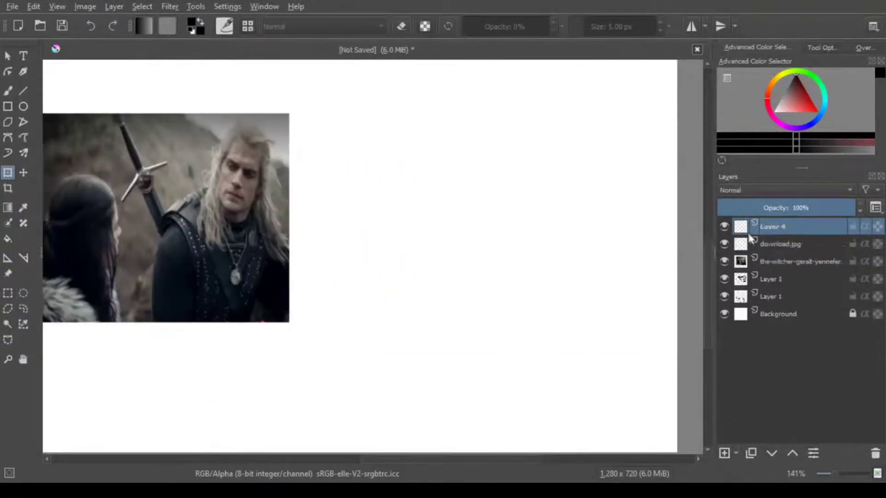
left_click(784, 244)
key("b")
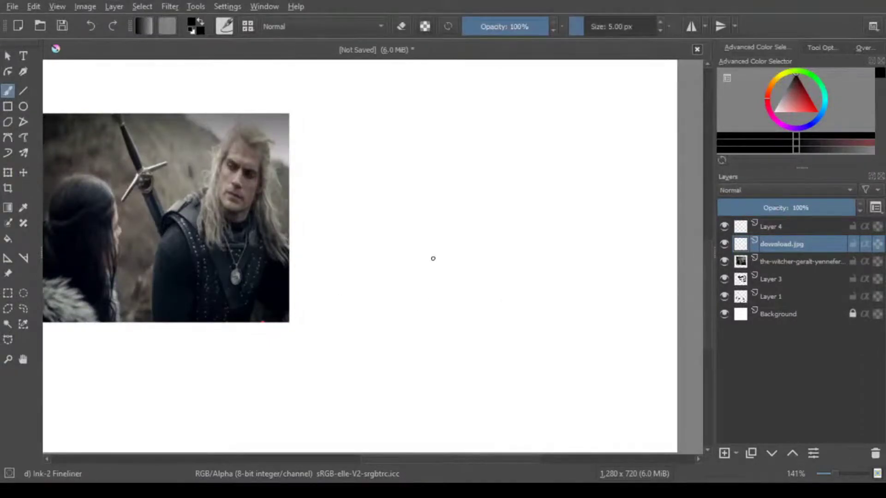
Draw a tall bald cartoon head with a round ear and neck lines beside the reference picture.
mouse_move(395, 308)
left_mouse_down()
mouse_move(389, 231)
mouse_move(406, 155)
mouse_move(493, 182)
mouse_move(467, 210)
mouse_move(485, 185)
left_mouse_up()
key("ctrl+z")
key("ctrl+z")
left_click_drag(392, 314, 385, 242)
key("ctrl+z")
mouse_move(420, 314)
left_mouse_down()
mouse_move(433, 222)
mouse_move(413, 167)
mouse_move(512, 186)
mouse_move(526, 279)
mouse_move(496, 291)
mouse_move(533, 315)
left_mouse_up()
Draw the head's thick lips, nose and two round bulging eyes with dot pupils.
left_click_drag(530, 270, 486, 269)
left_click_drag(521, 252, 505, 293)
mouse_move(510, 191)
left_mouse_down()
mouse_move(491, 224)
mouse_move(489, 192)
mouse_move(480, 239)
left_mouse_up()
left_click(476, 211)
left_click(508, 211)
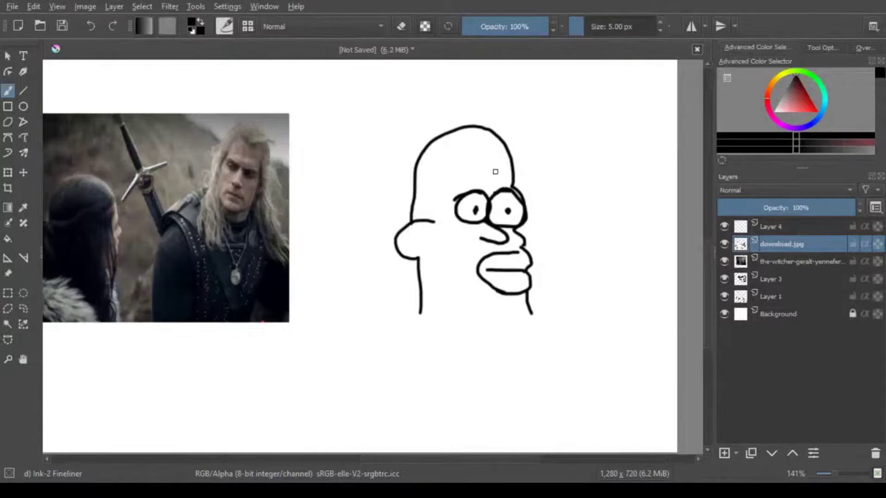
Add zigzag hair above the ear and looped hair across the crown, and make Layer 4 active.
mouse_move(401, 217)
left_mouse_down()
mouse_move(427, 206)
mouse_move(431, 219)
left_mouse_up()
mouse_move(417, 157)
left_mouse_down()
mouse_move(422, 148)
mouse_move(449, 151)
left_mouse_up()
mouse_move(442, 136)
left_mouse_down()
mouse_move(450, 129)
mouse_move(469, 145)
left_mouse_up()
left_click_drag(471, 125, 489, 148)
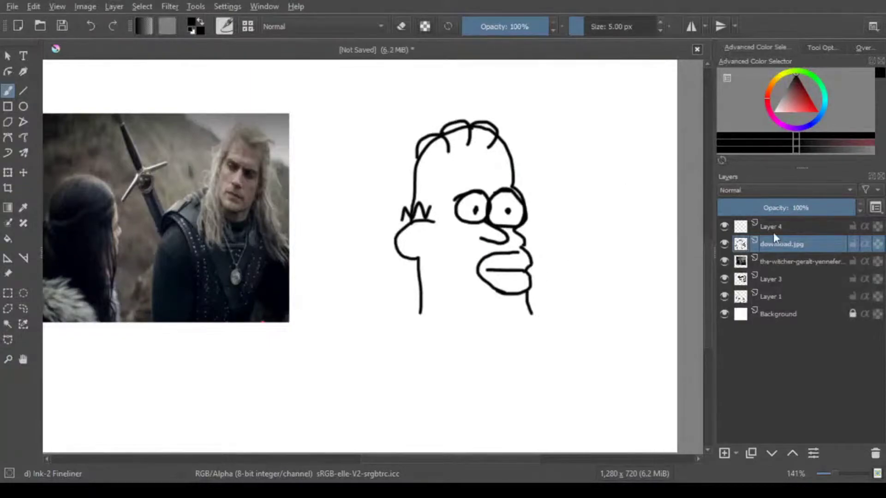
key("Page_Up")
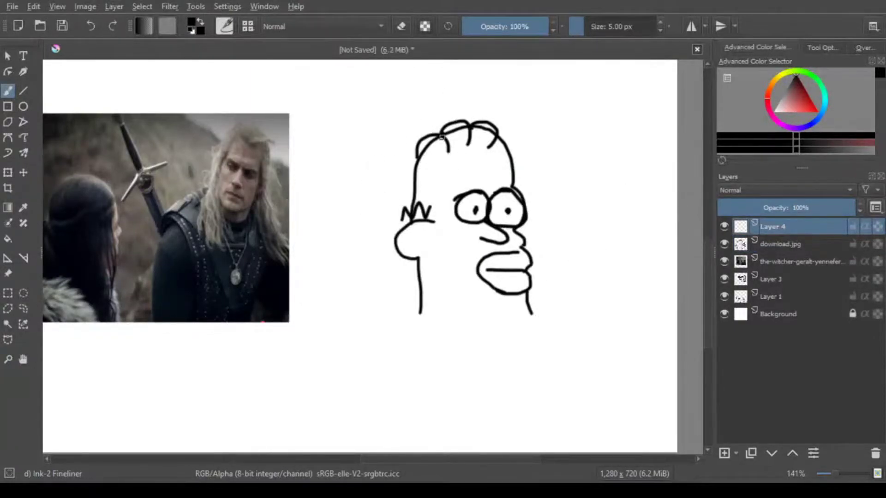
left_click_drag(435, 152, 409, 202)
mouse_move(441, 143)
left_mouse_down()
mouse_move(416, 272)
mouse_move(399, 280)
left_mouse_up()
left_click_drag(439, 149, 405, 253)
key("ctrl+z")
key("ctrl+z")
key("ctrl+z")
key("ctrl+z")
Draw the swept-back hairline beside the forehead and a jagged lock hanging behind the ear on Layer 4.
mouse_move(447, 156)
left_mouse_down()
mouse_move(417, 160)
mouse_move(444, 184)
mouse_move(440, 225)
left_mouse_up()
mouse_move(400, 261)
left_mouse_down()
mouse_move(407, 318)
mouse_move(420, 302)
left_mouse_up()
left_click_drag(442, 226, 429, 303)
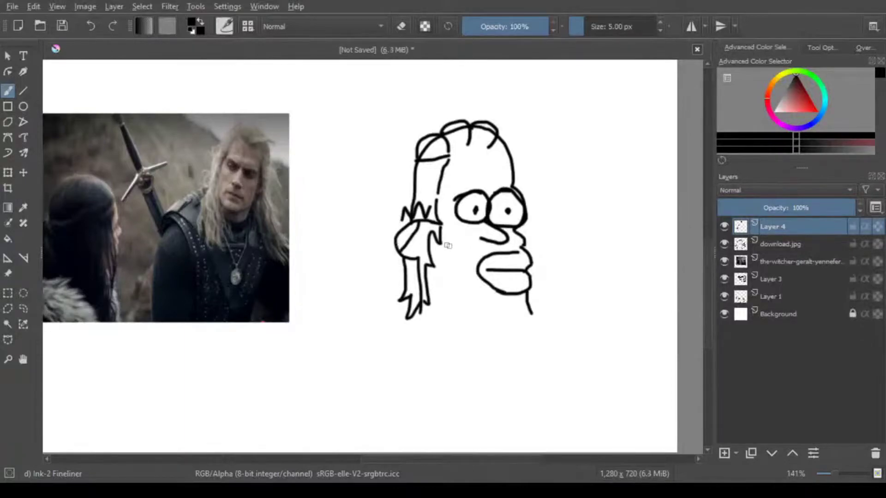
key("ctrl+z")
key("ctrl+z")
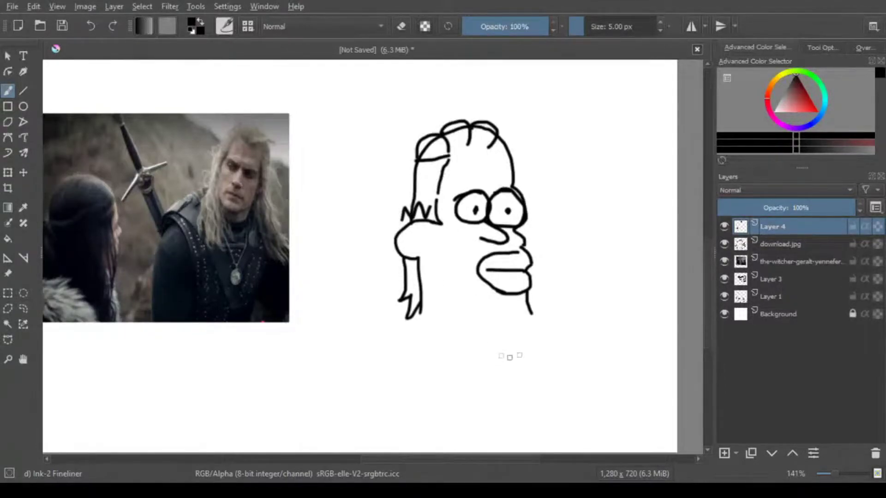
Add cheek folds, an under-eye line, raised brow lines and forehead wrinkles to the cartoon head.
mouse_move(474, 241)
left_mouse_down()
mouse_move(478, 292)
mouse_move(505, 247)
mouse_move(518, 298)
left_mouse_up()
left_click_drag(454, 225, 479, 224)
mouse_move(482, 183)
left_mouse_down()
mouse_move(451, 187)
mouse_move(511, 183)
left_mouse_up()
left_click_drag(476, 259, 471, 268)
left_click_drag(476, 167, 499, 168)
left_click_drag(475, 154, 497, 157)
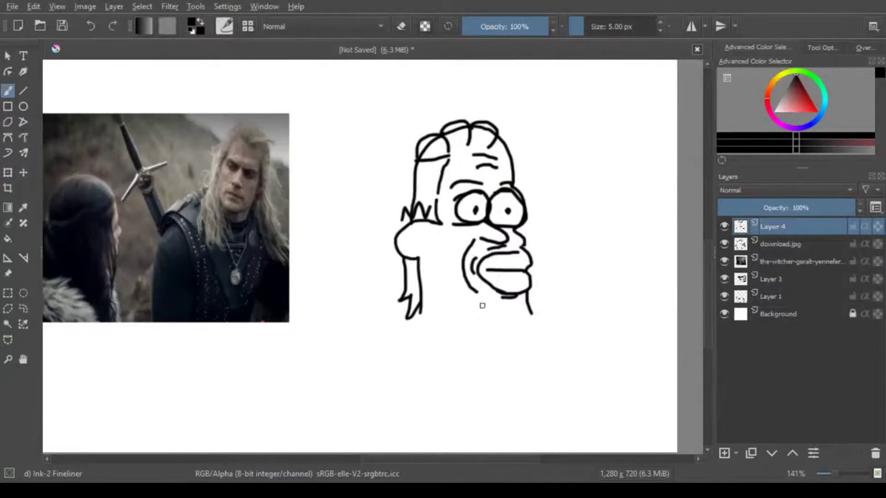
Draw the inner ear curve, angry eyebrows with frown marks and teeth lines across the mouth.
mouse_move(425, 237)
left_mouse_down()
mouse_move(414, 244)
mouse_move(424, 248)
left_mouse_up()
mouse_move(484, 181)
left_mouse_down()
mouse_move(454, 172)
mouse_move(448, 189)
mouse_move(512, 171)
mouse_move(493, 184)
left_mouse_up()
left_click_drag(488, 178, 488, 191)
left_click_drag(467, 188, 452, 196)
left_click_drag(503, 184, 508, 187)
left_click_drag(514, 256, 494, 276)
left_click(488, 263)
left_click_drag(501, 291, 522, 285)
left_click(487, 232)
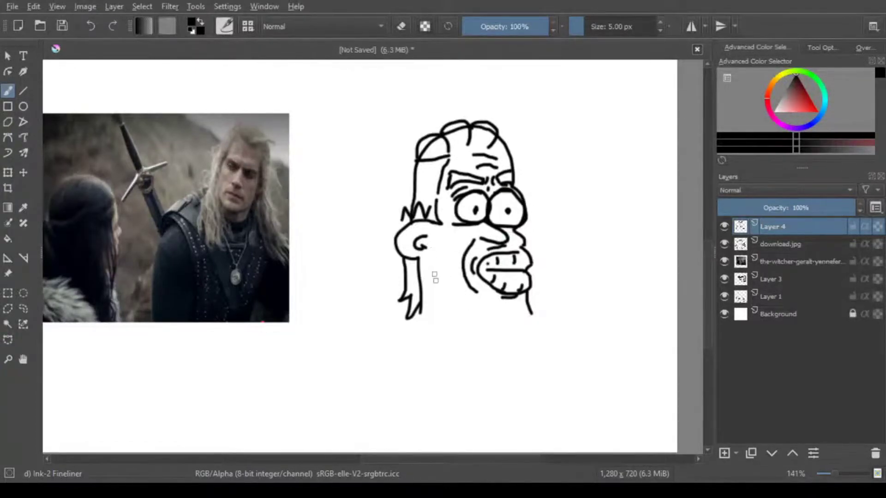
Draw the angular jaw and chin, the sloping neck lines and the throat mark below the head.
mouse_move(445, 257)
left_mouse_down()
mouse_move(490, 314)
mouse_move(530, 309)
mouse_move(526, 297)
mouse_move(529, 319)
left_mouse_up()
left_click(442, 278)
mouse_move(423, 306)
left_mouse_down()
mouse_move(418, 325)
mouse_move(393, 345)
left_mouse_up()
mouse_move(510, 320)
left_mouse_down()
mouse_move(532, 345)
mouse_move(475, 336)
left_mouse_up()
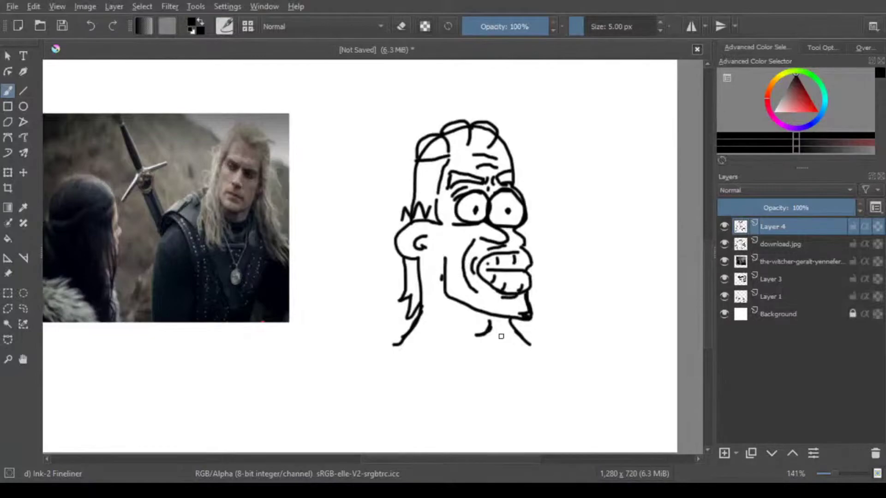
Hatch a dark beard under the jaw and thicken the shadows at the cheek fold, eyes, nose and eyebrows.
mouse_move(445, 298)
left_mouse_down()
mouse_move(499, 320)
mouse_move(526, 346)
mouse_move(485, 325)
mouse_move(499, 336)
mouse_move(506, 301)
mouse_move(517, 299)
left_mouse_up()
mouse_move(473, 242)
left_mouse_down()
mouse_move(466, 272)
mouse_move(475, 288)
left_mouse_up()
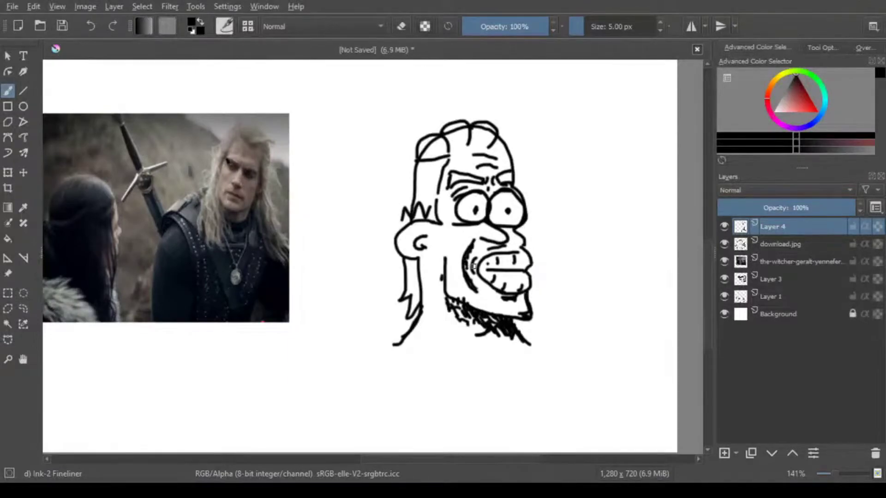
mouse_move(454, 226)
left_mouse_down()
mouse_move(505, 230)
mouse_move(524, 245)
left_mouse_up()
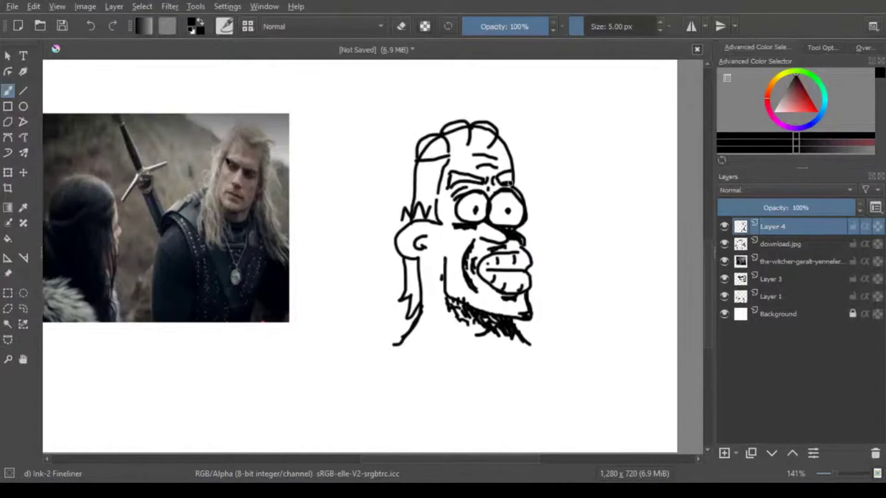
left_click_drag(446, 258, 444, 291)
mouse_move(451, 185)
left_mouse_down()
mouse_move(508, 185)
mouse_move(515, 194)
mouse_move(508, 174)
mouse_move(447, 179)
left_mouse_up()
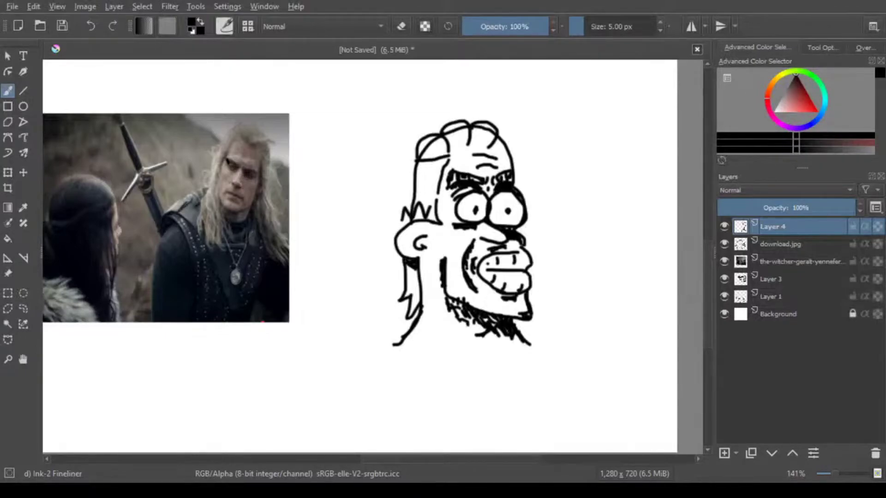
Delete the Witcher reference layer and merge Layer 4 down into download.jpg.
left_click(769, 261)
key("shift+Delete")
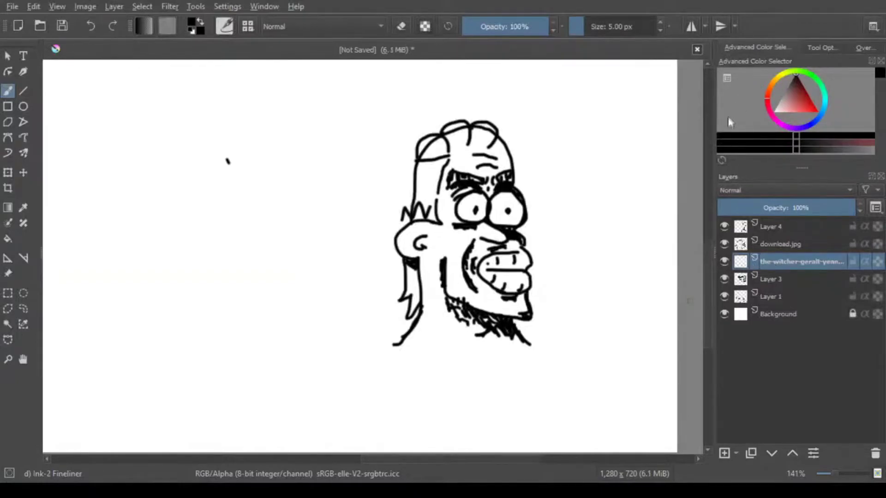
left_click(779, 244)
left_click(724, 244)
left_click(723, 243)
left_click(722, 243)
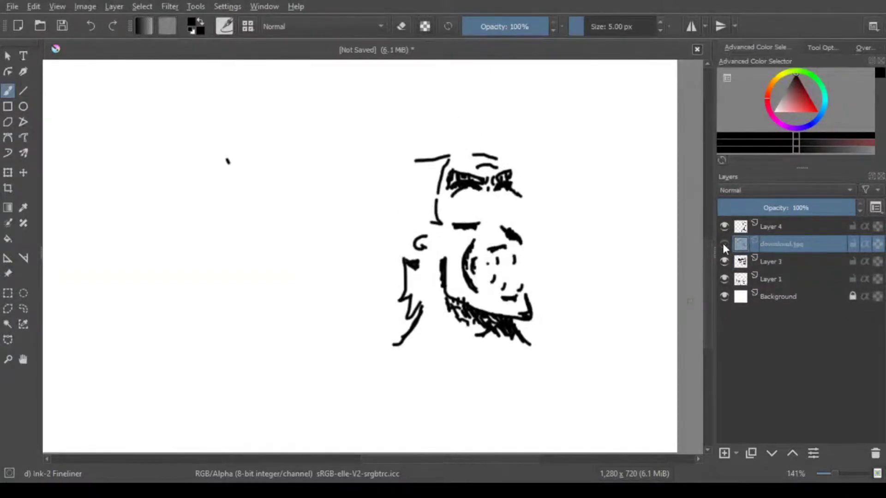
key("1")
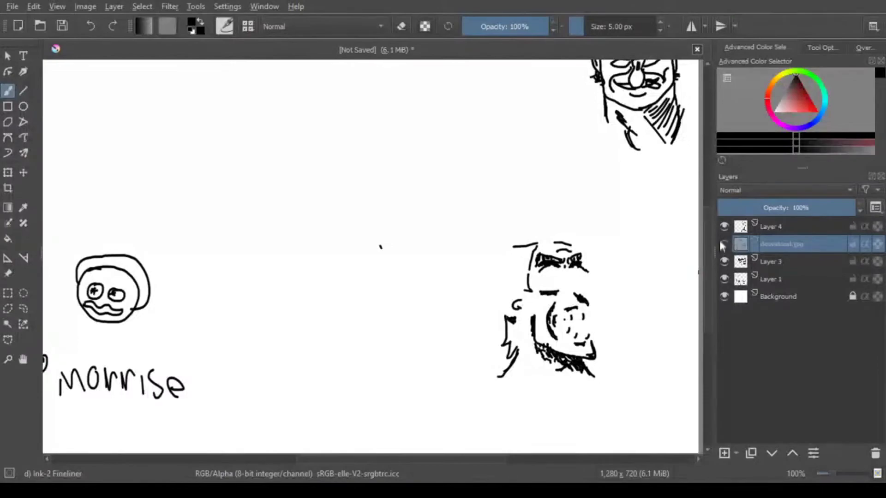
left_click(723, 243)
left_click(722, 243)
left_click(723, 243)
left_click(738, 227)
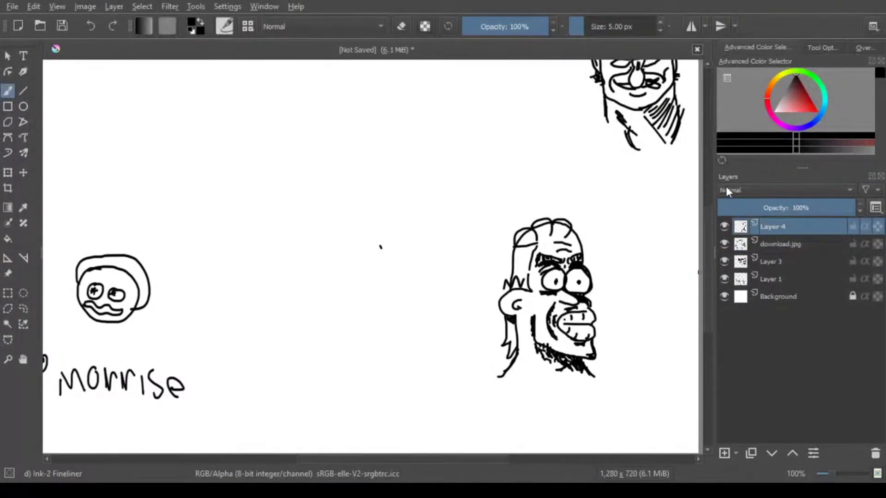
key("ctrl+e")
Move the bearded cartoon head to the canvas's right edge, directly below the portrait.
left_click(7, 172)
mouse_move(419, 364)
left_mouse_down()
mouse_move(525, 348)
mouse_move(507, 325)
left_mouse_up()
scroll(507, 325, "down", 3)
key("plus")
key("plus")
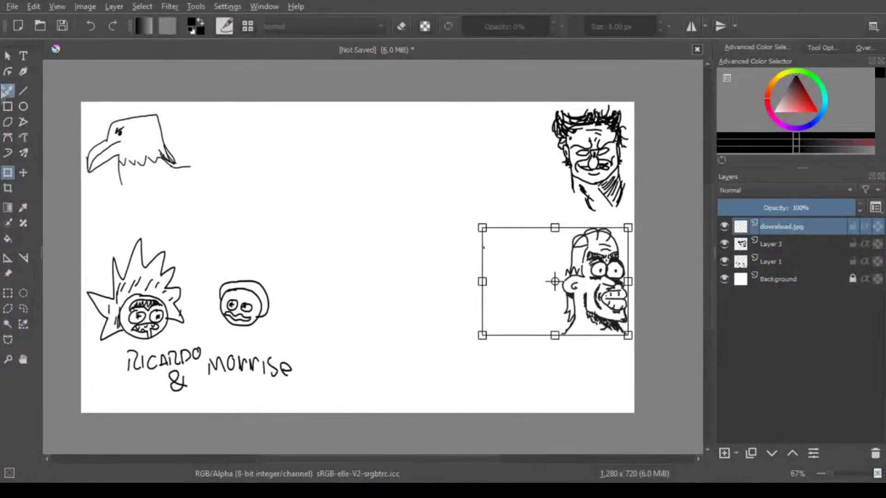
left_click(8, 92)
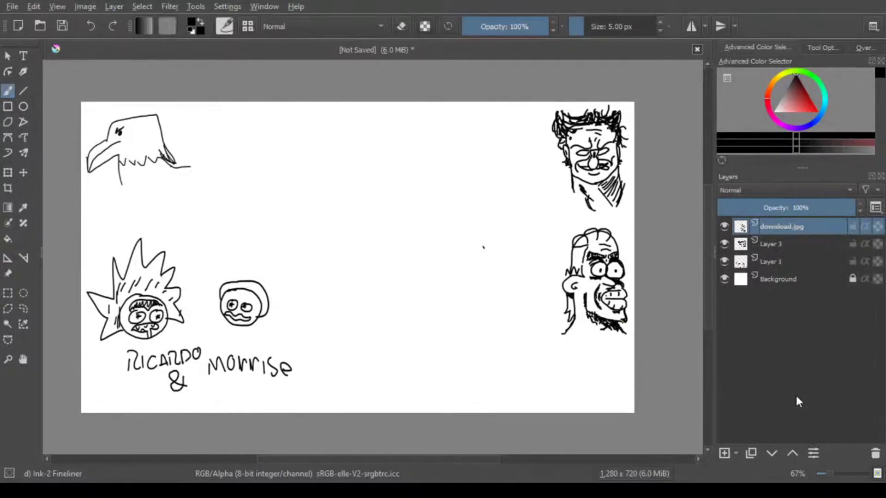
Add small ink strokes beneath the bearded head and create Layer 5 on top of the layer stack.
mouse_move(542, 368)
left_mouse_down()
mouse_move(541, 388)
mouse_move(557, 358)
left_mouse_up()
left_click_drag(544, 375, 559, 371)
left_click(727, 456)
Draw a large round nose and two tall wavy eyes with filled pupils on Layer 5, right of the eagle.
scroll(567, 278, "up", 3)
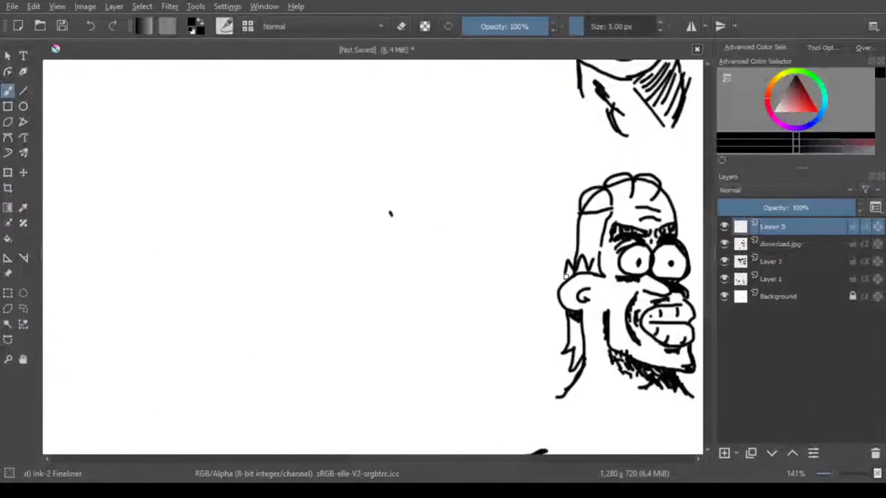
left_click_drag(490, 453, 323, 459)
key("ctrl+z")
left_click_drag(708, 247, 710, 201)
left_click_drag(420, 455, 395, 386)
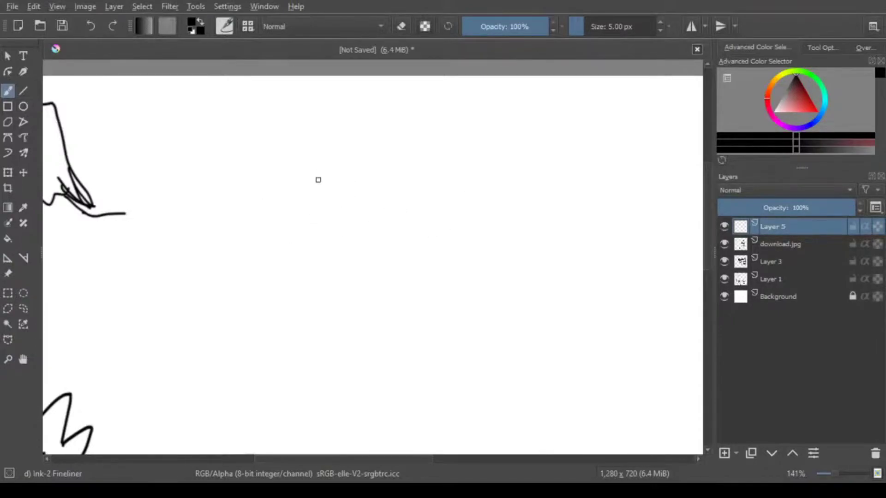
mouse_move(310, 166)
left_mouse_down()
mouse_move(348, 234)
mouse_move(320, 217)
left_mouse_up()
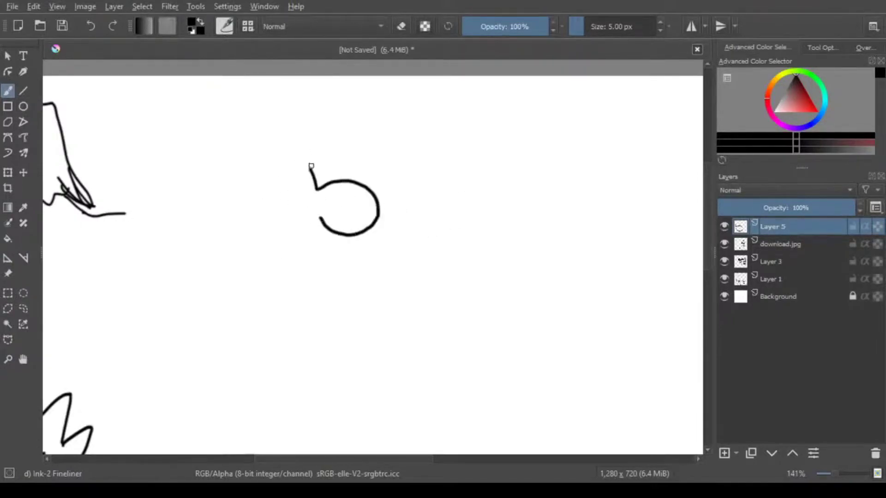
mouse_move(310, 173)
left_mouse_down()
mouse_move(336, 134)
mouse_move(348, 179)
mouse_move(269, 135)
mouse_move(289, 207)
mouse_move(294, 166)
mouse_move(319, 148)
mouse_move(326, 180)
mouse_move(322, 156)
left_mouse_up()
mouse_move(294, 199)
left_mouse_down()
mouse_move(281, 158)
mouse_move(280, 176)
mouse_move(288, 184)
mouse_move(275, 152)
left_mouse_up()
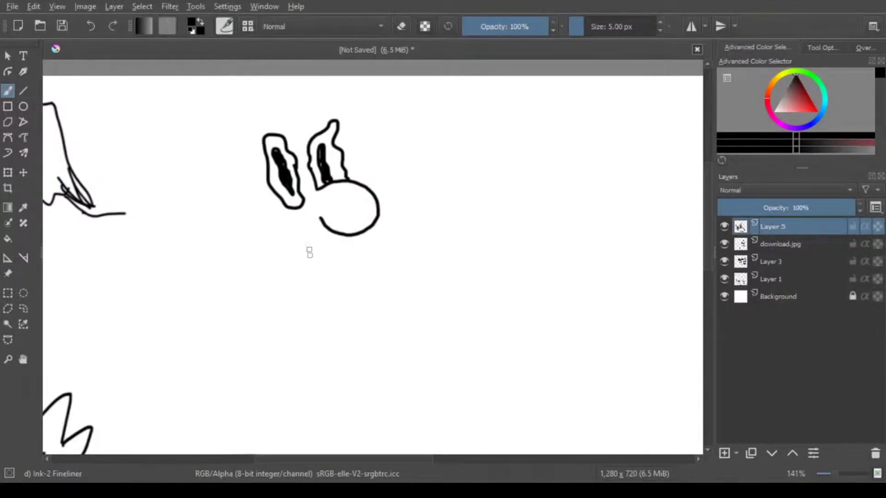
Dot a line of sparse moustache stubble under the nose and across the cheek.
left_click(319, 226)
left_click(310, 230)
left_click(299, 230)
left_click(287, 231)
left_click(297, 233)
left_click(305, 230)
left_click(332, 234)
left_click(336, 237)
left_click_drag(323, 226, 327, 237)
left_click(282, 232)
left_click(278, 235)
left_click(275, 238)
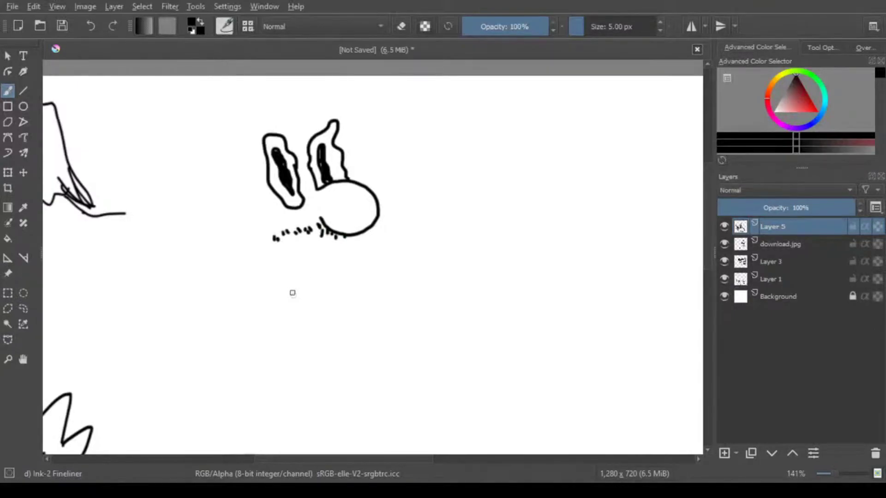
Draw the sagging open mouth with teeth and drool, plus the ear and the jaw outline.
mouse_move(303, 257)
left_mouse_down()
mouse_move(374, 244)
mouse_move(301, 268)
mouse_move(314, 269)
mouse_move(376, 244)
left_mouse_up()
mouse_move(312, 271)
left_mouse_down()
mouse_move(319, 289)
mouse_move(321, 266)
mouse_move(363, 256)
mouse_move(325, 255)
mouse_move(345, 251)
left_mouse_up()
left_click_drag(329, 266, 306, 246)
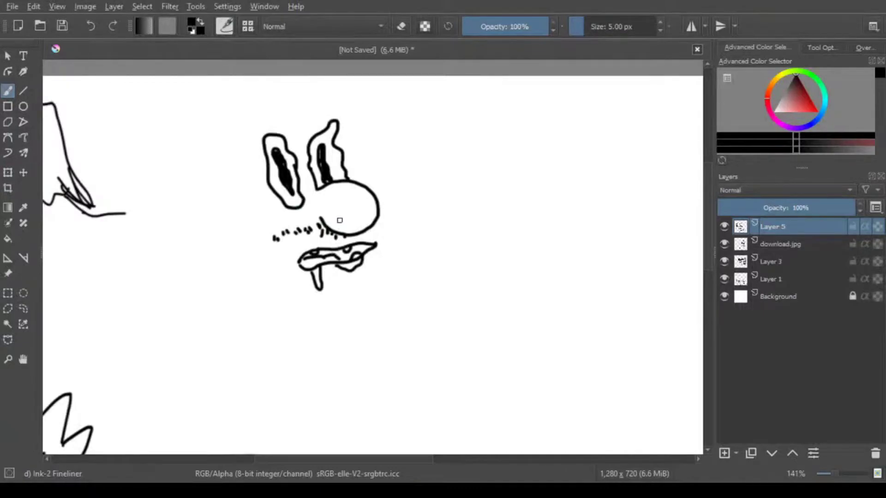
mouse_move(252, 199)
left_mouse_down()
mouse_move(234, 214)
mouse_move(296, 280)
mouse_move(367, 278)
mouse_move(380, 225)
left_mouse_up()
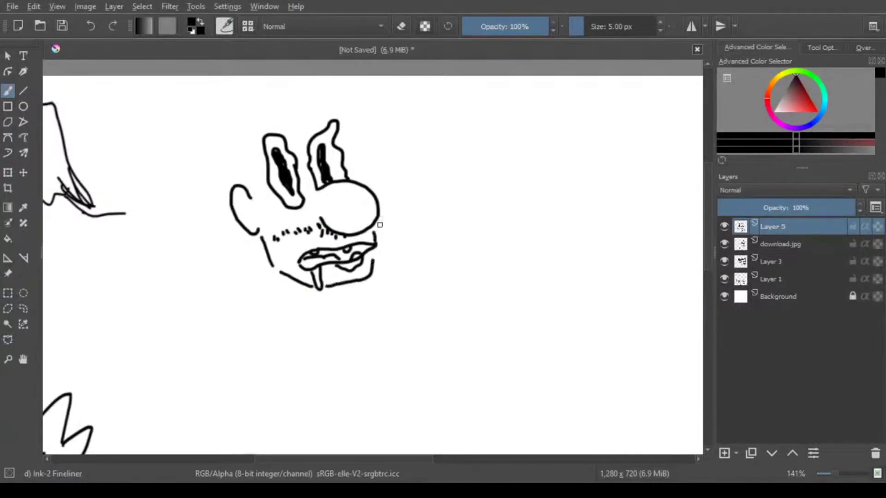
scroll(226, 170, "up", 3)
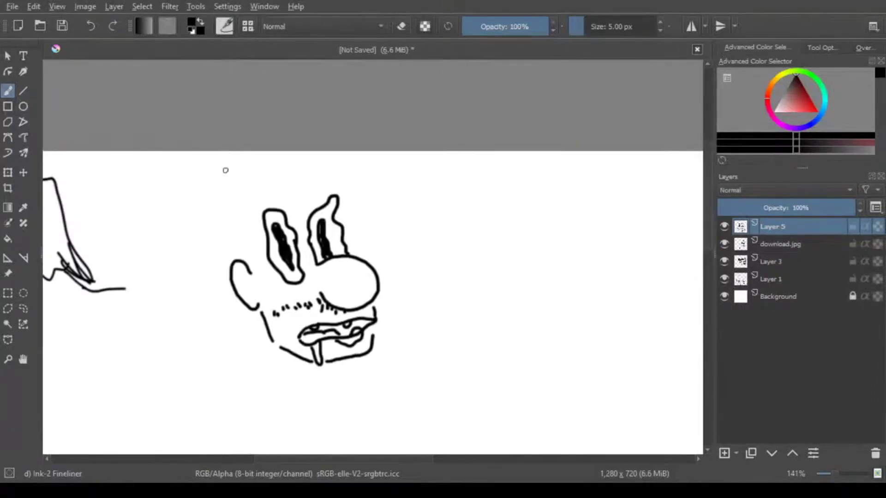
Draw a Mario-style cap with an M emblem and brim on the head, plus hair below it.
mouse_move(281, 194)
left_mouse_down()
mouse_move(298, 185)
mouse_move(314, 208)
left_mouse_up()
mouse_move(254, 221)
left_mouse_down()
mouse_move(282, 183)
mouse_move(327, 191)
mouse_move(227, 218)
mouse_move(234, 173)
mouse_move(303, 178)
left_mouse_up()
mouse_move(251, 183)
left_mouse_down()
mouse_move(279, 177)
mouse_move(275, 184)
left_mouse_up()
mouse_move(236, 217)
left_mouse_down()
mouse_move(232, 244)
mouse_move(251, 272)
mouse_move(265, 221)
left_mouse_up()
Speckle the round nose with pore dots and add a line along its inner edge.
left_click(338, 271)
left_click(362, 274)
left_click(358, 289)
left_click_drag(345, 282, 315, 296)
left_click(336, 290)
Add creases around the mouth, chin and eyes and detail inside the ear of the capped head.
left_click_drag(293, 326, 298, 345)
left_click_drag(327, 347, 353, 349)
left_click_drag(316, 323, 355, 312)
left_click_drag(276, 280, 301, 285)
mouse_move(296, 224)
left_mouse_down()
mouse_move(305, 251)
mouse_move(313, 251)
left_mouse_up()
mouse_move(253, 300)
left_mouse_down()
mouse_move(244, 289)
mouse_move(253, 294)
left_mouse_up()
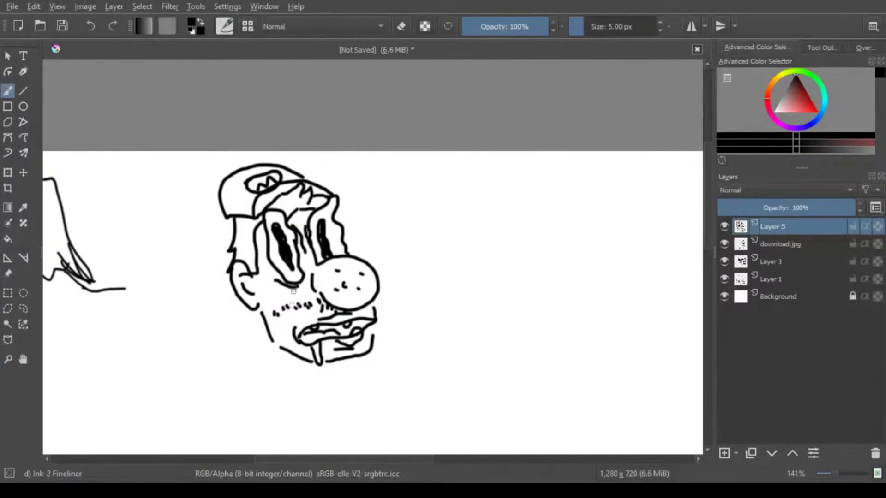
Shade the capped head's sideburn and the underside of the cap brim with short hatching.
left_click_drag(252, 253, 237, 266)
mouse_move(253, 229)
left_mouse_down()
mouse_move(238, 249)
mouse_move(246, 231)
left_mouse_up()
left_click_drag(282, 210, 281, 196)
mouse_move(289, 208)
left_mouse_down()
mouse_move(313, 194)
mouse_move(325, 200)
left_mouse_up()
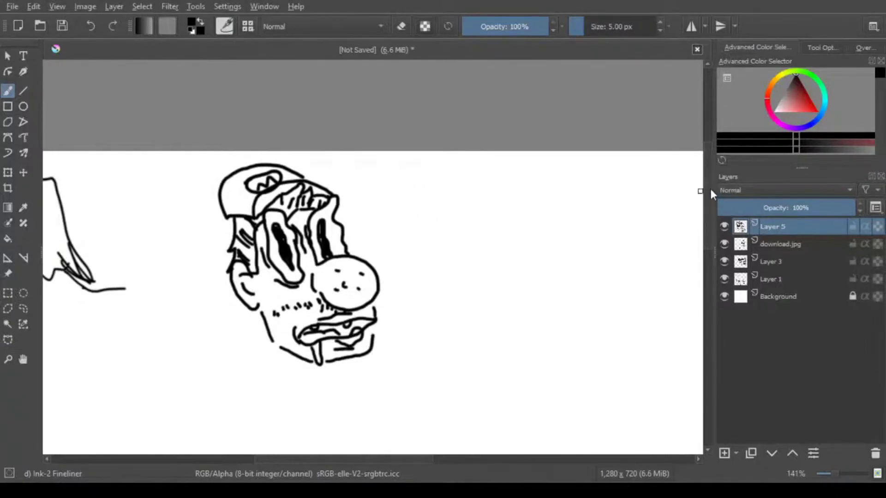
Outline a mushroom with a bitten cap and a rounded face to the right of the capped head.
scroll(507, 286, "down", 2)
mouse_move(412, 227)
left_mouse_down()
mouse_move(510, 226)
mouse_move(495, 187)
mouse_move(452, 195)
mouse_move(439, 219)
mouse_move(409, 228)
mouse_move(457, 197)
left_mouse_up()
mouse_move(422, 262)
left_mouse_down()
mouse_move(510, 258)
mouse_move(516, 229)
left_mouse_up()
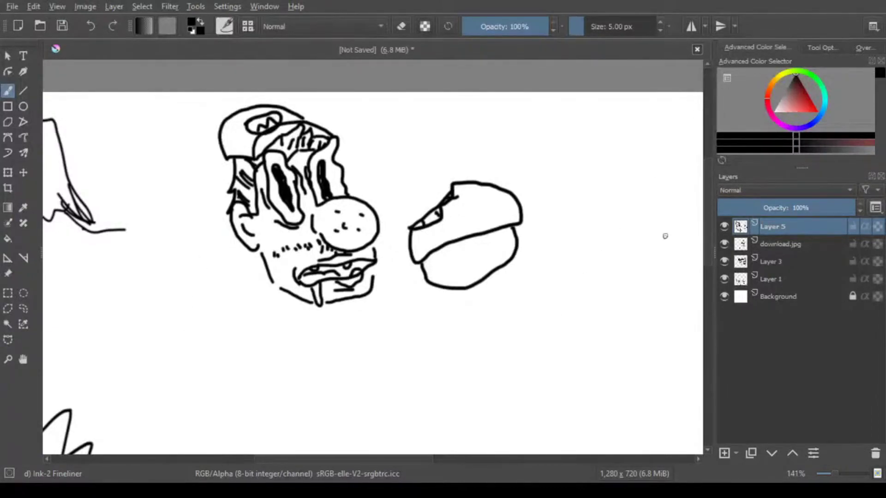
Add spots to the mushroom cap and give its face crossed-out eyes and a frowning mouth with its tongue out.
left_click_drag(436, 228, 436, 246)
mouse_move(467, 209)
left_mouse_down()
mouse_move(461, 203)
mouse_move(483, 226)
mouse_move(463, 204)
left_mouse_up()
left_click_drag(499, 189, 512, 225)
left_click_drag(443, 260, 459, 271)
left_click_drag(456, 259, 444, 271)
left_click_drag(488, 244, 497, 254)
left_click_drag(494, 241, 487, 266)
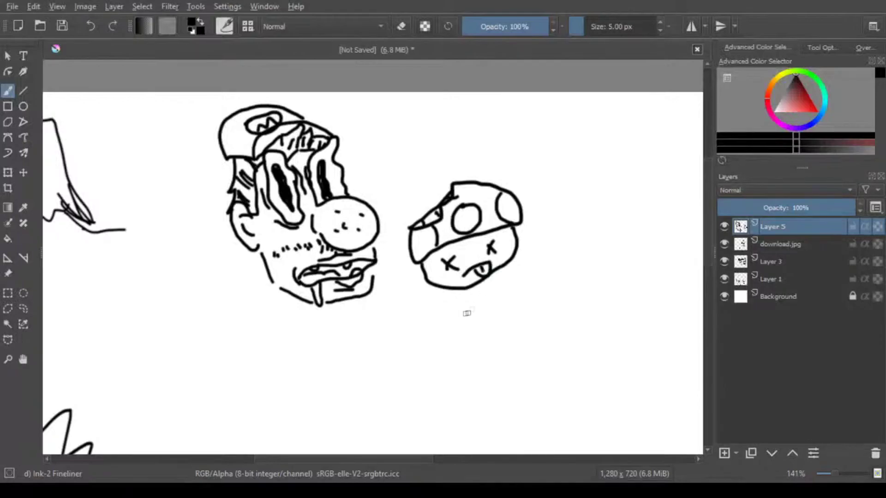
Draw a gloved hand gripping the mushroom from below, with short hair dashes on the wrist.
left_click_drag(421, 277, 442, 284)
mouse_move(423, 282)
left_mouse_down()
mouse_move(441, 304)
mouse_move(515, 239)
left_mouse_up()
mouse_move(444, 282)
left_mouse_down()
mouse_move(455, 291)
mouse_move(488, 277)
left_mouse_up()
left_click_drag(451, 308, 473, 324)
left_click_drag(509, 286, 506, 320)
left_click_drag(465, 326, 456, 355)
left_click_drag(506, 323, 499, 359)
mouse_move(463, 329)
left_mouse_down()
mouse_move(504, 323)
mouse_move(481, 336)
left_mouse_up()
left_click_drag(478, 346, 487, 344)
left_click_drag(468, 352, 497, 331)
left_click_drag(490, 348, 498, 347)
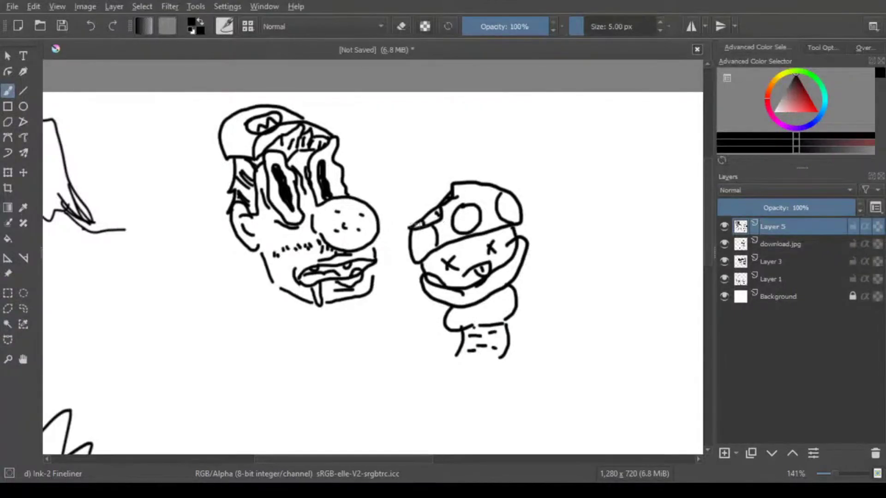
Scale down the capped head and mushroom on Layer 5 and place them between the eagle and Morrise doodles.
scroll(478, 323, "down", 1)
key("ctrl+t")
mouse_move(531, 350)
left_mouse_down()
mouse_move(436, 282)
mouse_move(452, 301)
left_mouse_up()
mouse_move(416, 254)
left_mouse_down()
mouse_move(373, 302)
mouse_move(349, 351)
left_mouse_up()
left_click(7, 91)
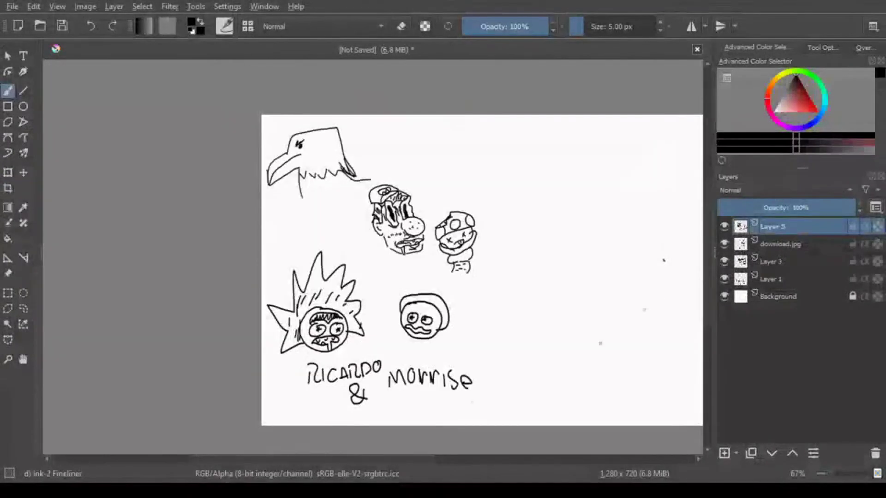